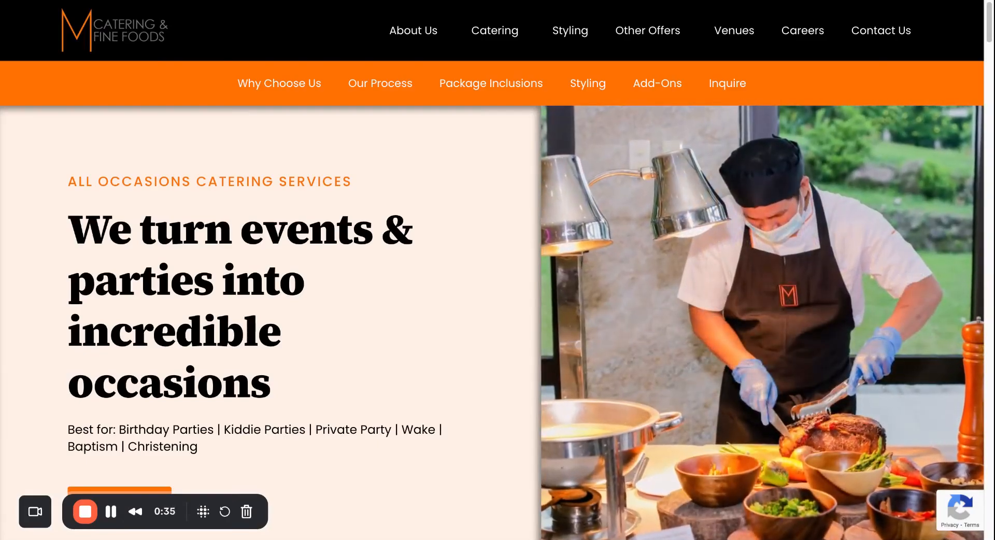
Examine the M Catering all-occasions catering services page, from the hero section through the event planning and package details
{"action": "scroll", "coordinate": [352, 194], "scroll_direction": "down", "scroll_amount": 3}
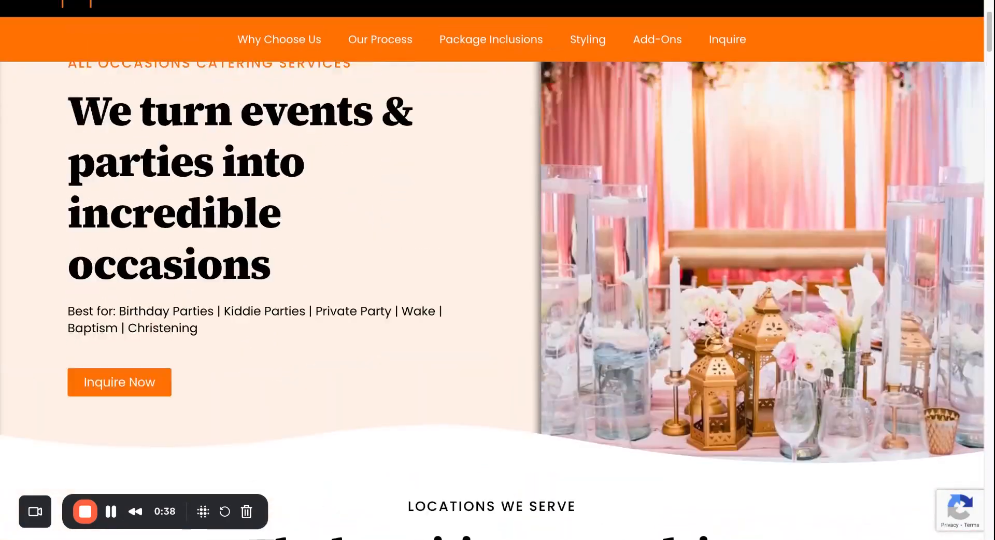
{"action": "scroll", "coordinate": [352, 194], "scroll_direction": "up", "scroll_amount": 3}
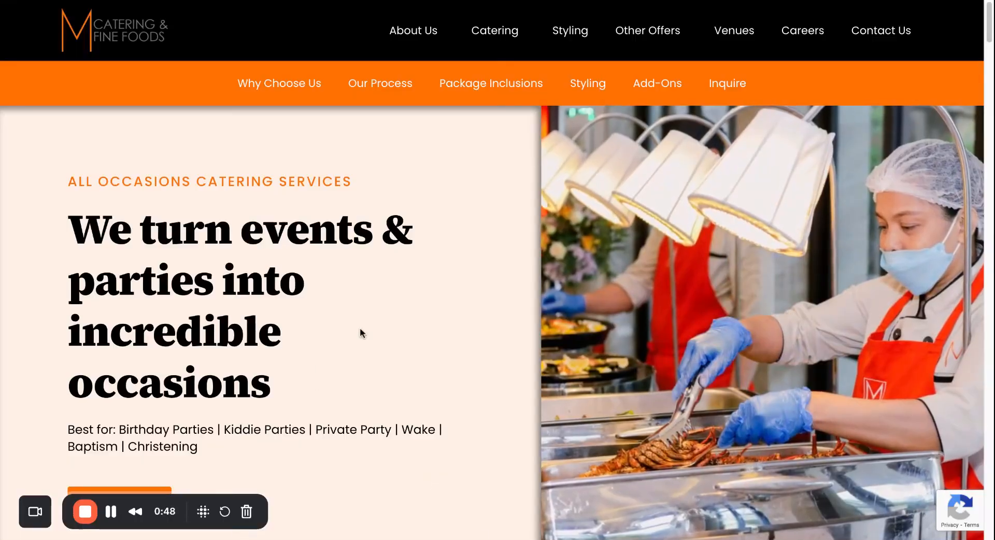
{"action": "scroll", "coordinate": [374, 362], "scroll_direction": "down", "scroll_amount": 5}
{"action": "scroll", "coordinate": [373, 364], "scroll_direction": "up", "scroll_amount": 5}
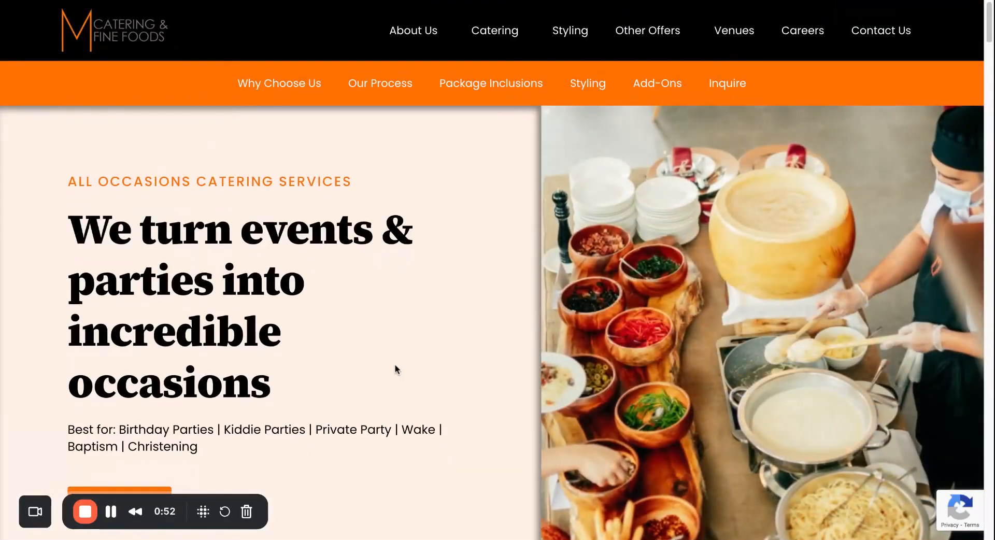
{"action": "scroll", "coordinate": [358, 272], "scroll_direction": "down", "scroll_amount": 6}
{"action": "scroll", "coordinate": [358, 269], "scroll_direction": "down", "scroll_amount": 4}
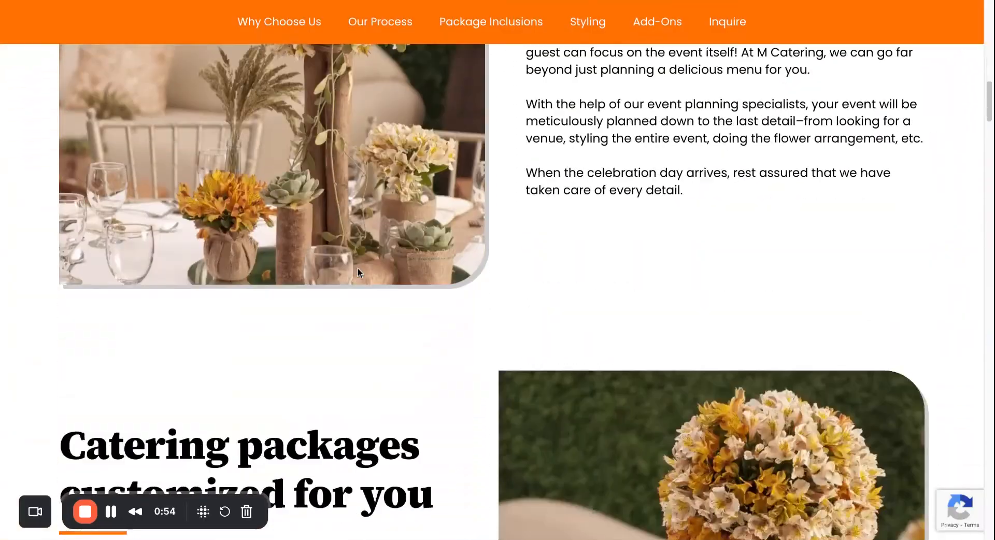
{"action": "scroll", "coordinate": [358, 270], "scroll_direction": "up", "scroll_amount": 12}
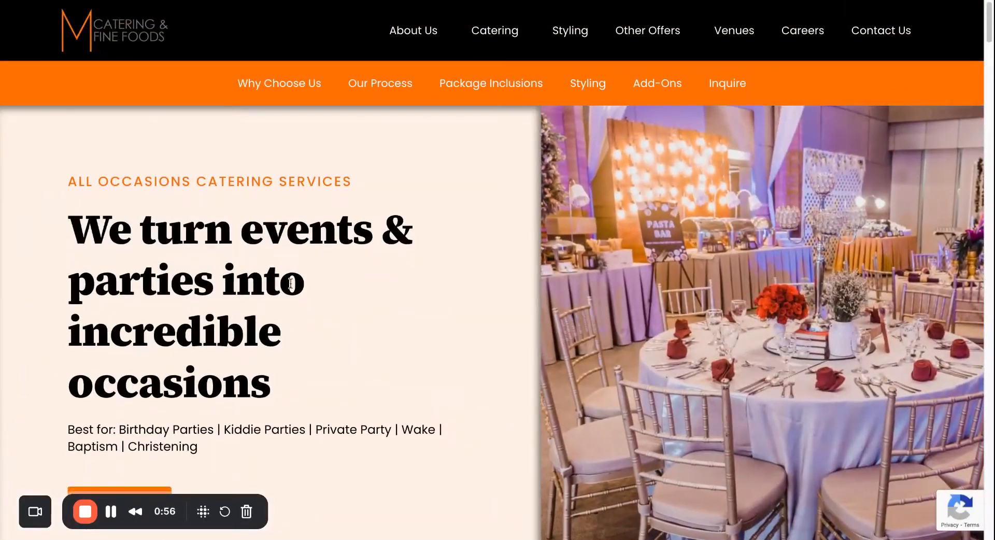
Switch to AskSpot and start creating a new chatbot in the Bot Samples business
{"action": "left_click", "coordinate": [47, 1]}
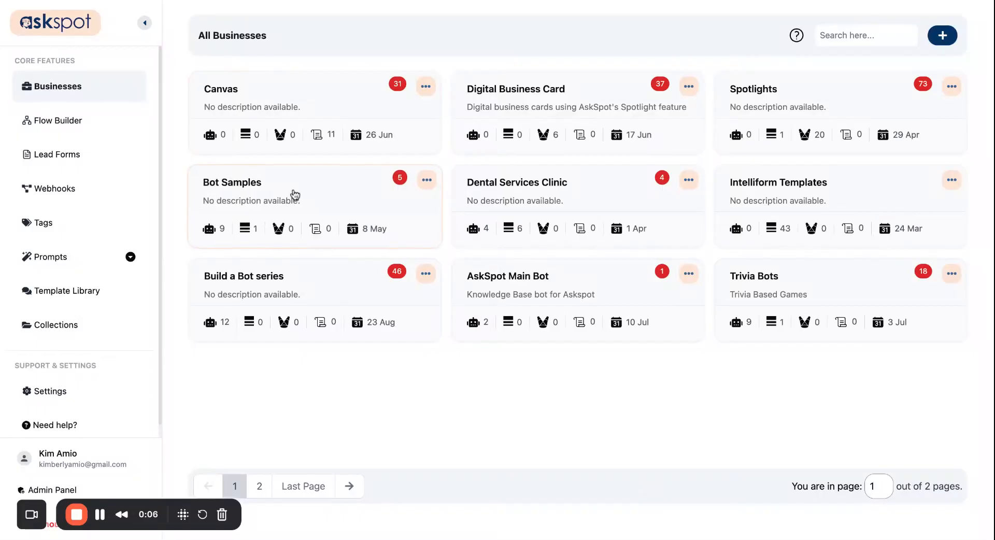
{"action": "left_click", "coordinate": [280, 215]}
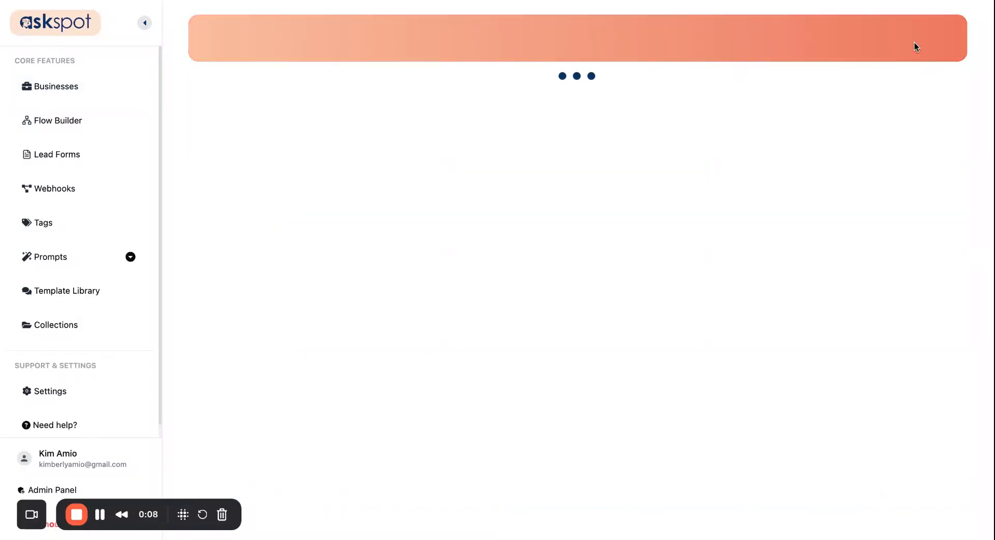
{"action": "left_click", "coordinate": [934, 49]}
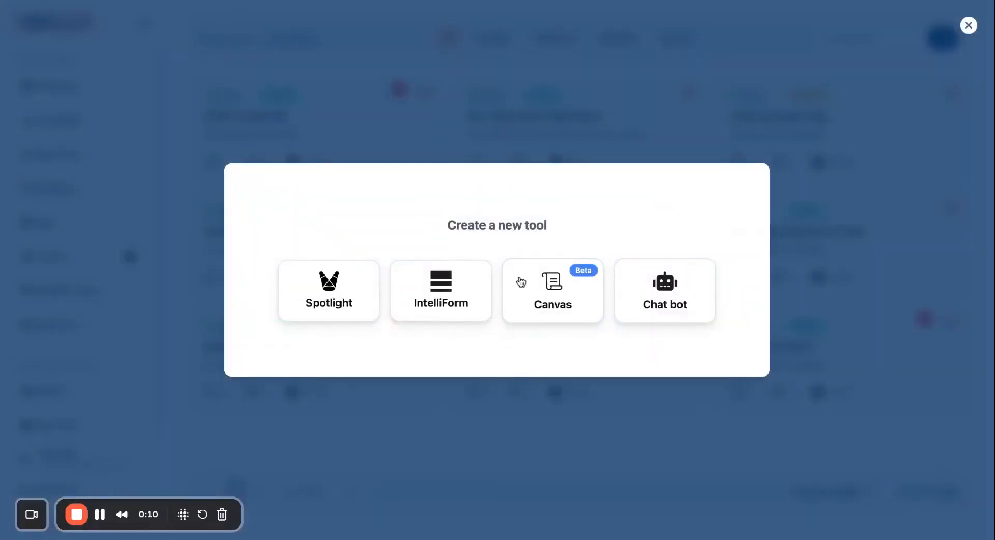
{"action": "left_click", "coordinate": [645, 283]}
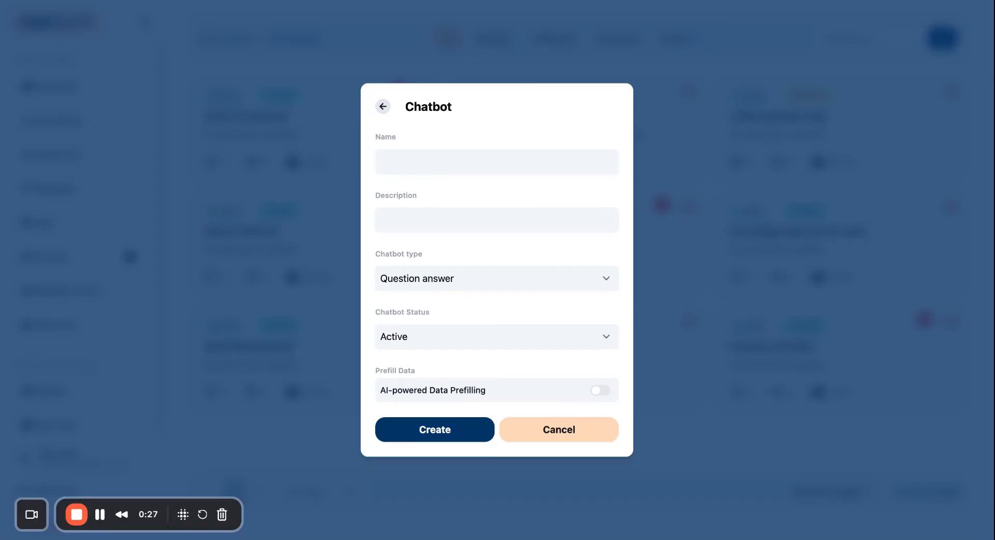
Name the chatbot "M Catering Concierge" and create it
{"action": "left_click", "coordinate": [464, 158]}
{"action": "type", "text": "M Catering Concierge"}
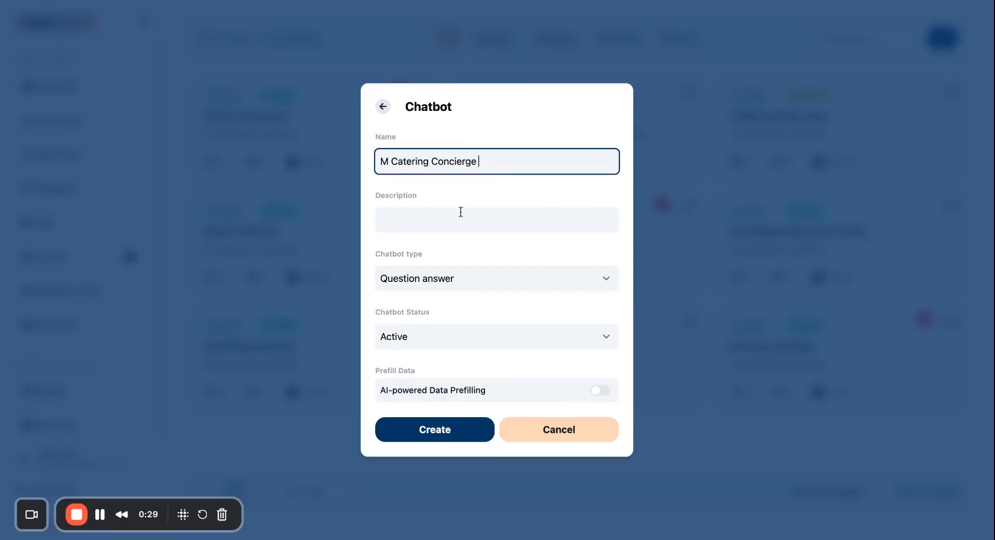
{"action": "left_click_drag", "start_coordinate": [383, 264], "coordinate": [378, 254]}
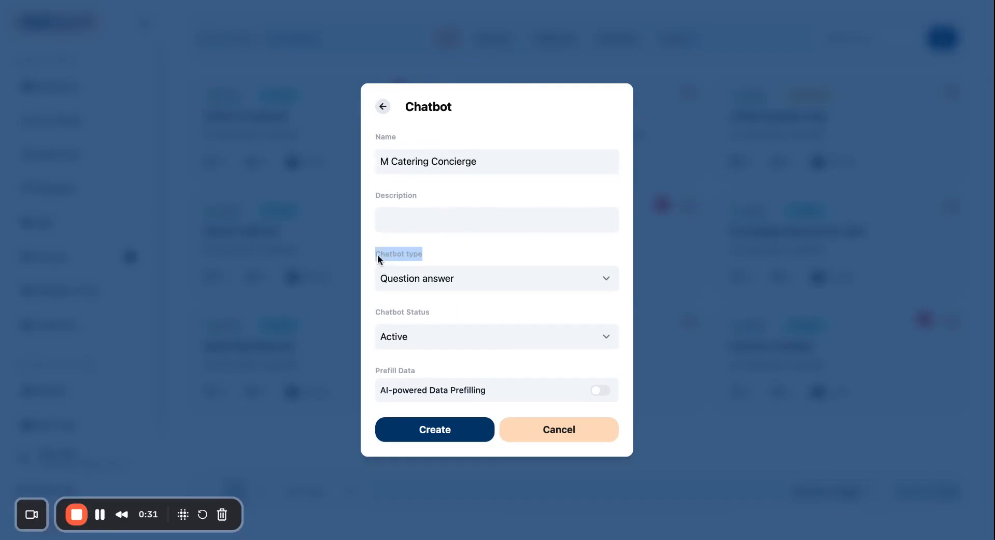
{"action": "left_click", "coordinate": [378, 255]}
{"action": "left_click", "coordinate": [435, 429]}
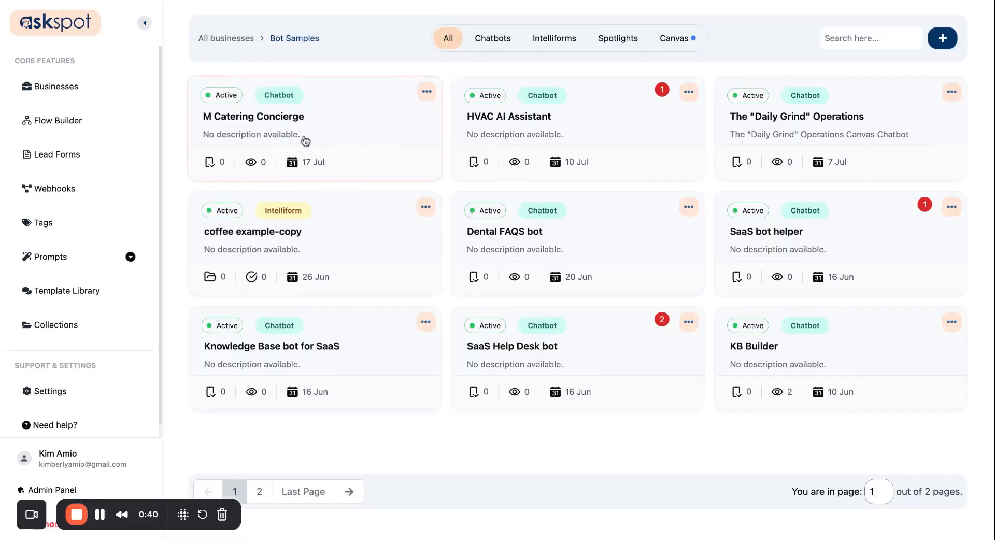
Open the M Catering Concierge chatbot and add the mcatering.ph all-occasions catering page URL as a webpage source
{"action": "left_click", "coordinate": [322, 123]}
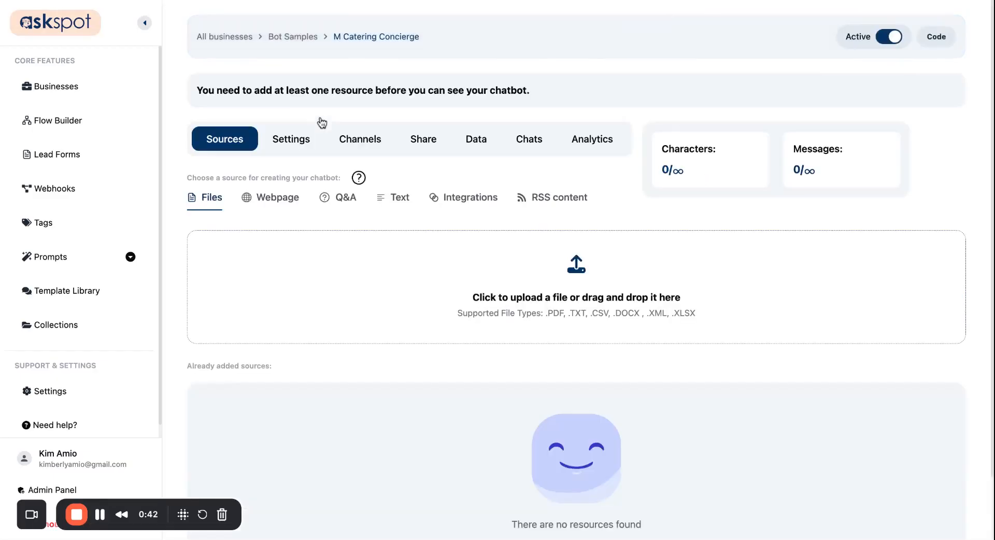
{"action": "left_click_drag", "start_coordinate": [216, 91], "coordinate": [528, 90]}
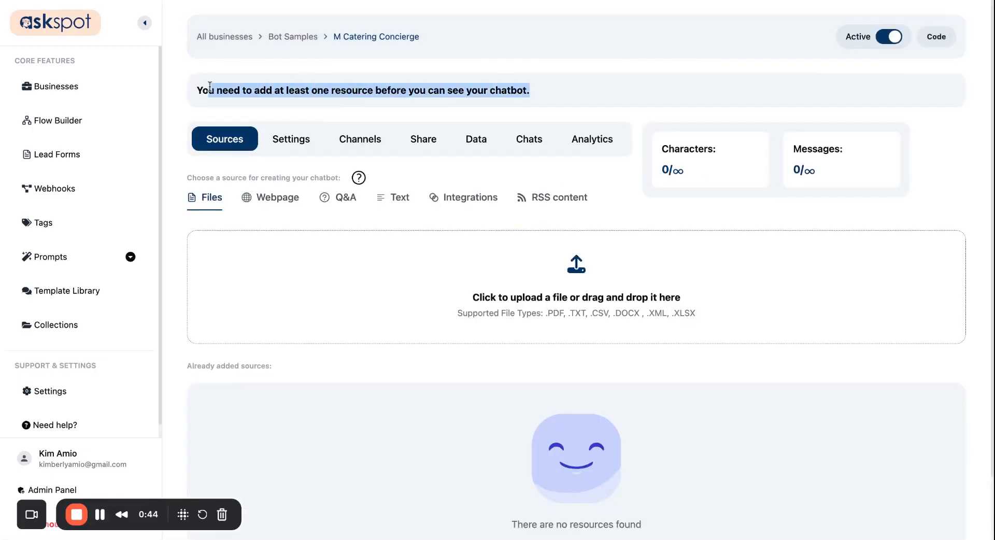
{"action": "left_click", "coordinate": [526, 89]}
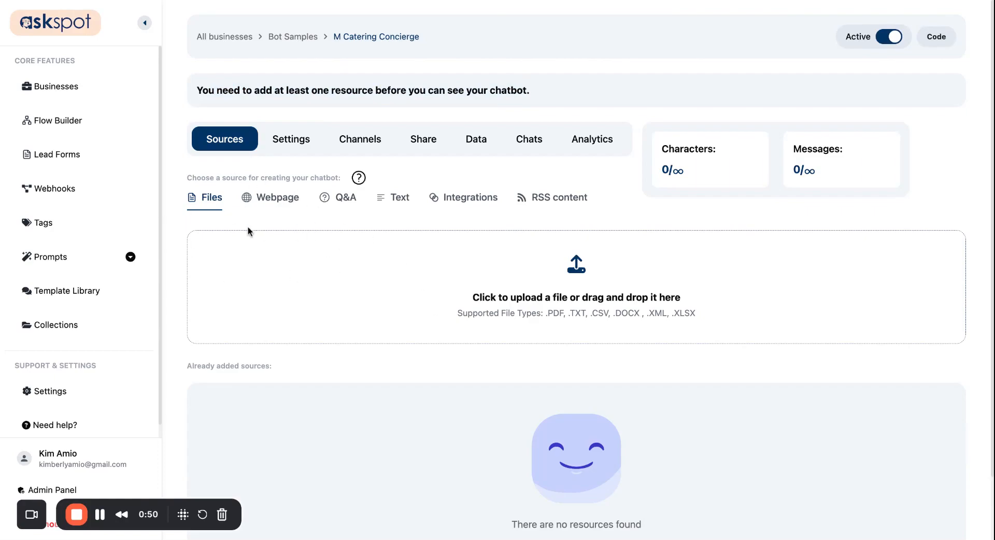
{"action": "left_click", "coordinate": [263, 202]}
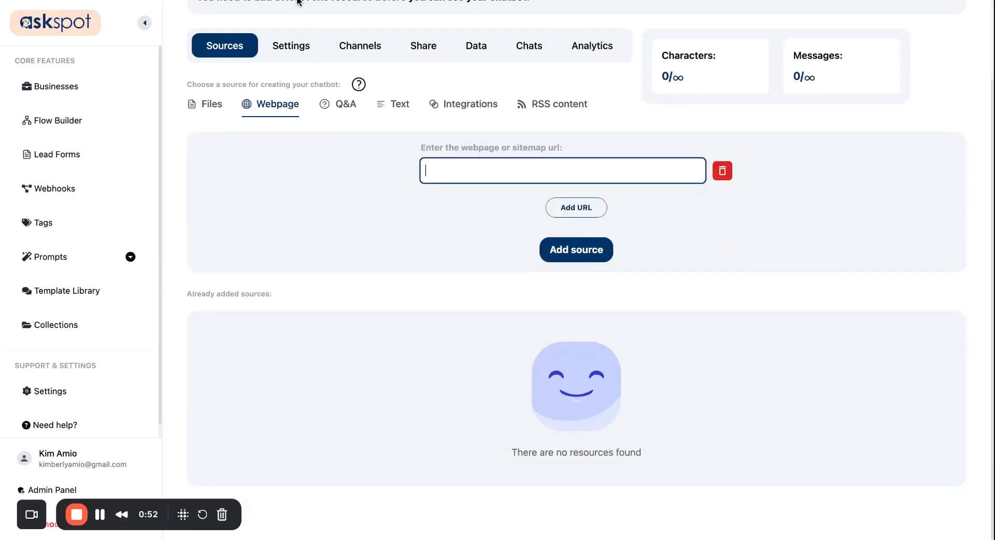
{"action": "left_click", "coordinate": [299, 1]}
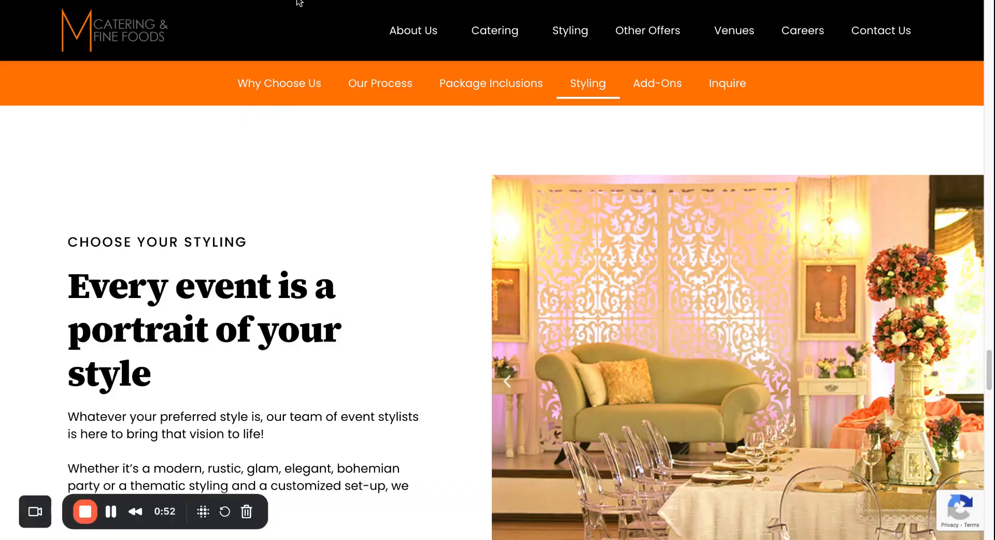
{"action": "scroll", "coordinate": [322, 216], "scroll_direction": "up", "scroll_amount": 10}
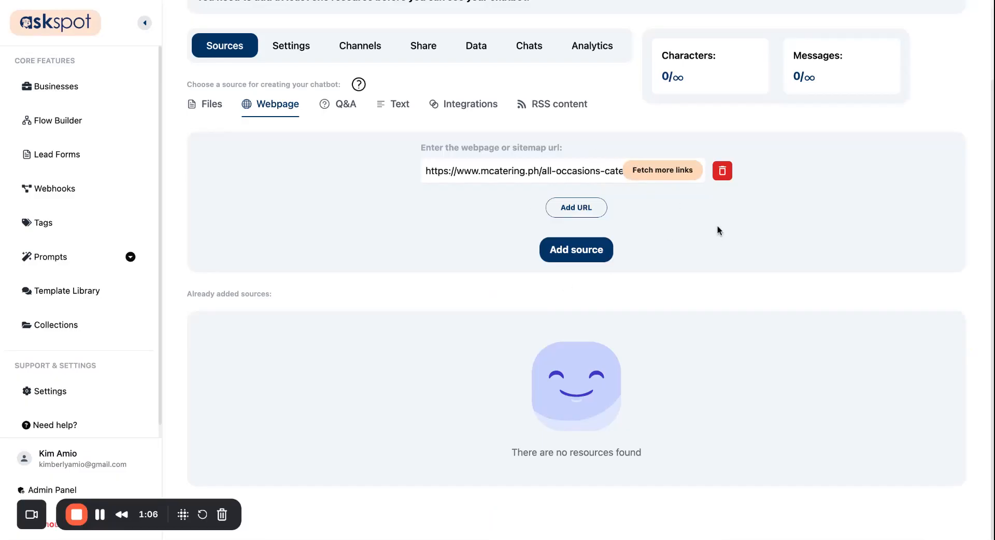
{"action": "left_click", "coordinate": [589, 250]}
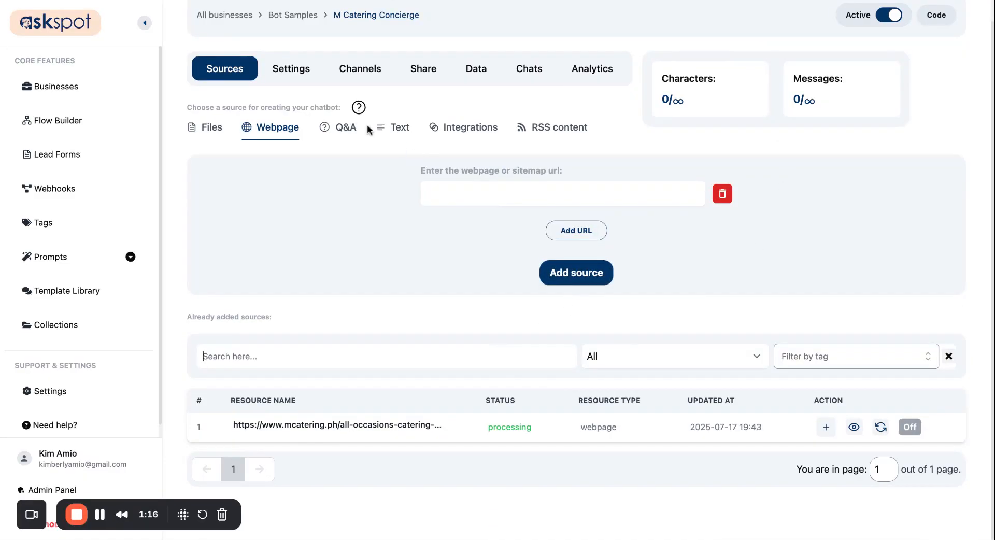
Start a Q&A source with the question "What cities do you cater to?"
{"action": "left_click", "coordinate": [349, 131]}
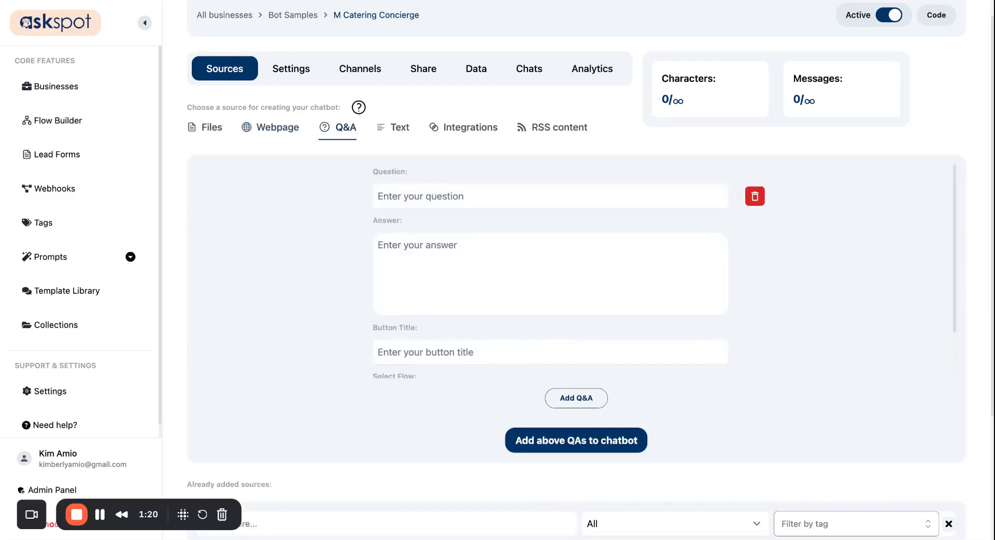
{"action": "left_click", "coordinate": [550, 196]}
{"action": "type", "text": "What cities do you cater to?"}
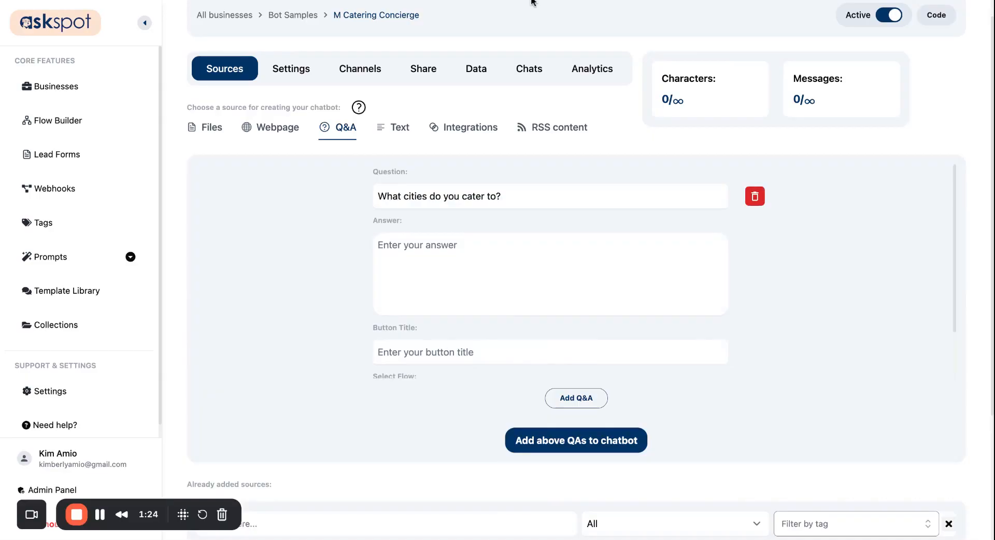
Add the Q&A with answer "We cater to key cities in Metro Manila and nearby provinces like Tagaytay and Batangas. Full list available—just ask!"
{"action": "key", "text": "super+Tab"}
{"action": "key", "text": "super+v"}
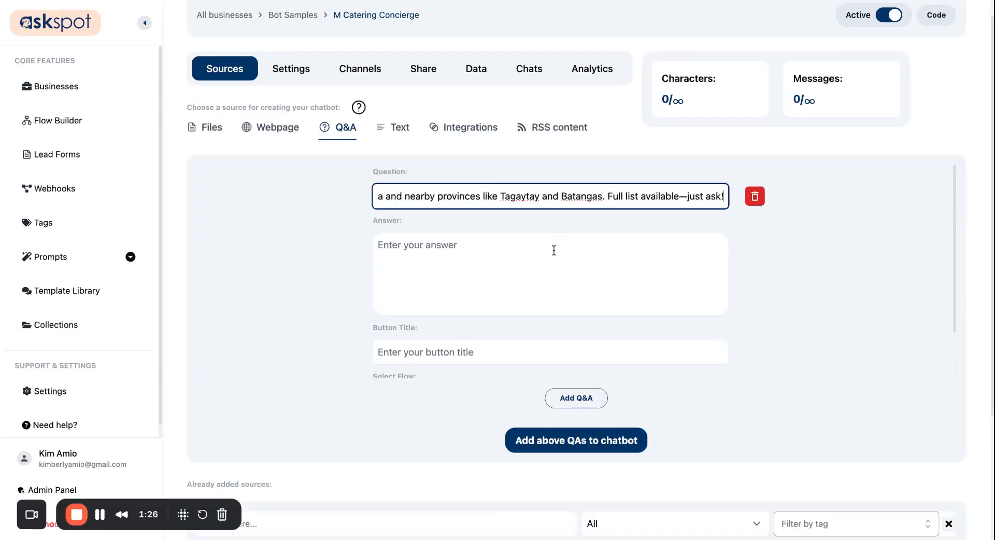
{"action": "key", "text": "super+z"}
{"action": "left_click", "coordinate": [554, 248]}
{"action": "type", "text": "We cater to key cities in Metro Manila and nearby provinces like Tagaytay and Batangas. Full list available—just ask!"}
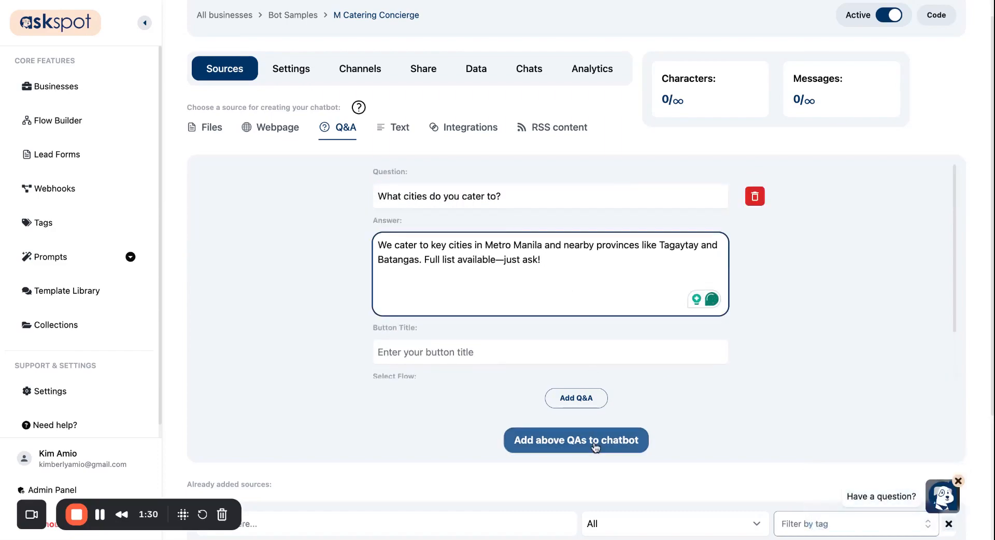
{"action": "left_click", "coordinate": [575, 440]}
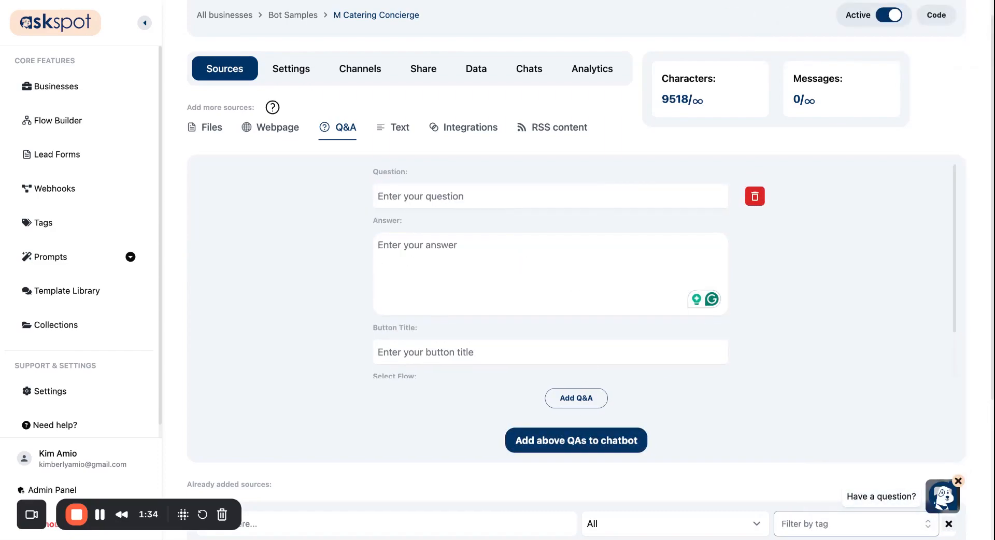
Add a Q&A "Can I customize a catering package?" answered "Yes! Packages are fully customizable to your preferences and budget."
{"action": "left_click", "coordinate": [475, 198]}
{"action": "type", "text": "v"}
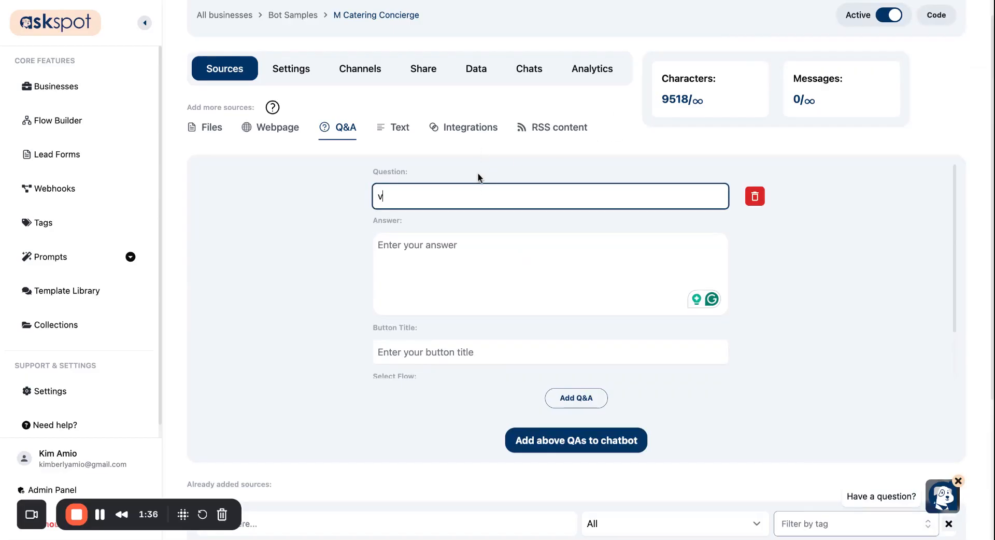
{"action": "key", "text": "BackSpace"}
{"action": "type", "text": "Can I customize a catering package?"}
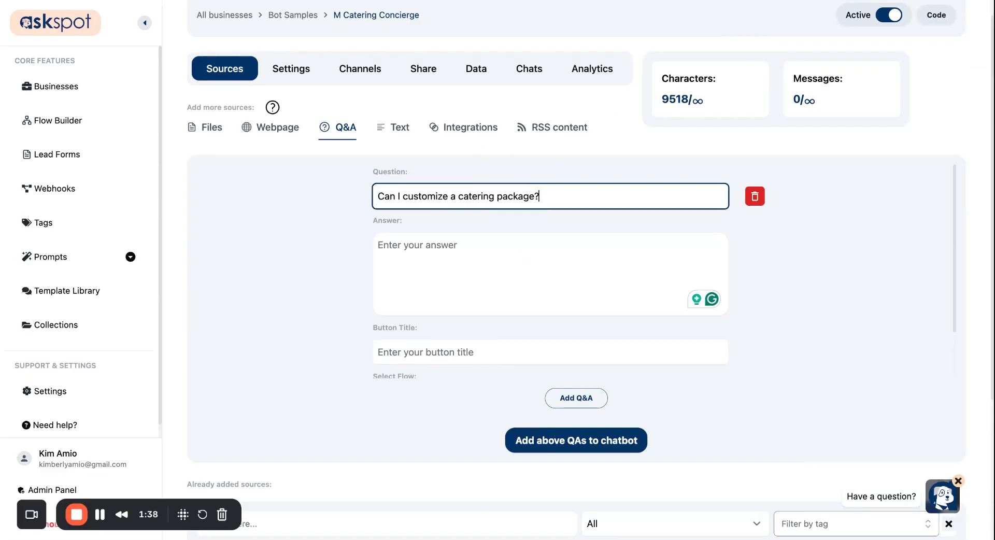
{"action": "key", "text": "alt+Tab"}
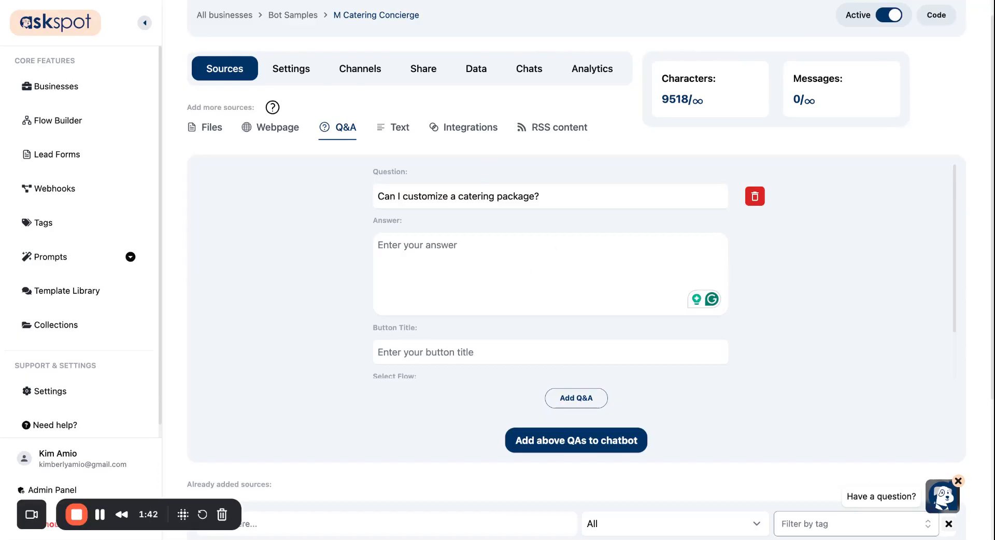
{"action": "left_click", "coordinate": [476, 253]}
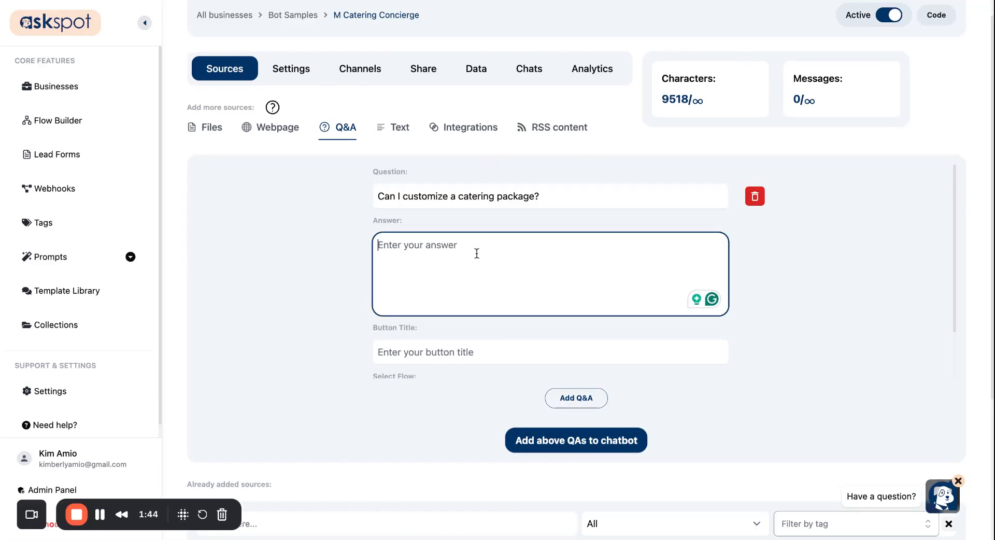
{"action": "type", "text": "Yes! Packages are fully customizable to your preferences and budget."}
{"action": "left_click", "coordinate": [567, 449]}
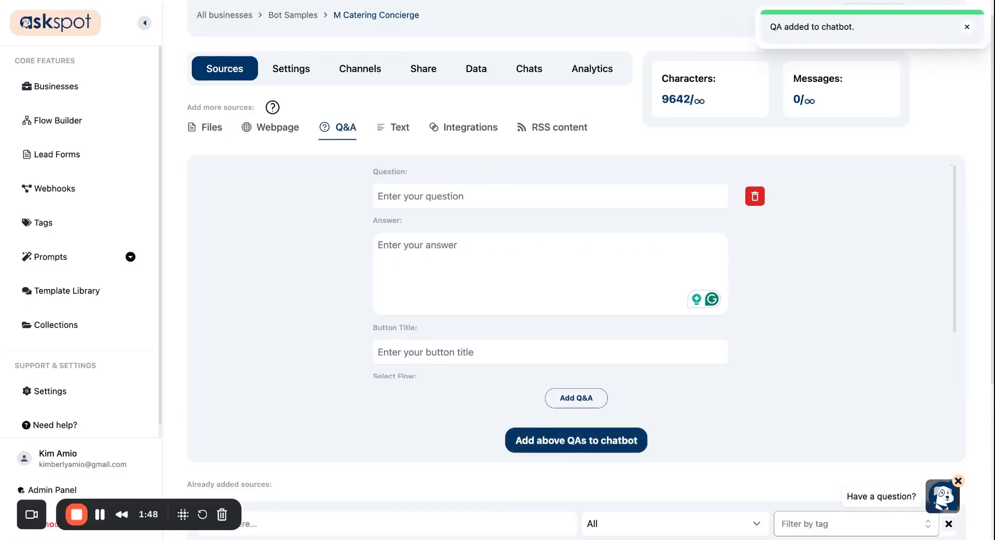
Add a Q&A "Do you offer styling?" answered "Absolutely. We offer styling services for all themes—from rustic to glam to boho."
{"action": "left_click", "coordinate": [545, 200]}
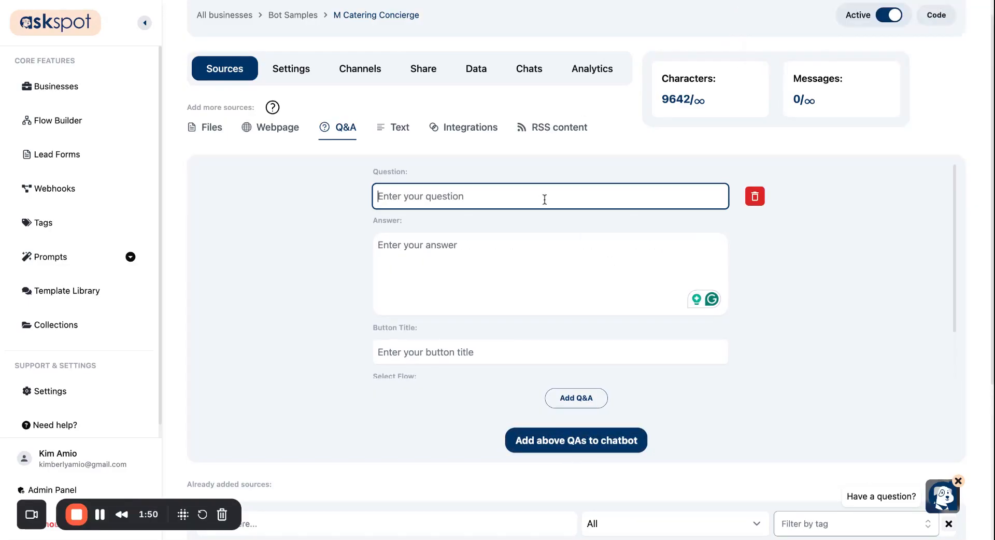
{"action": "type", "text": "Do you offer styling?"}
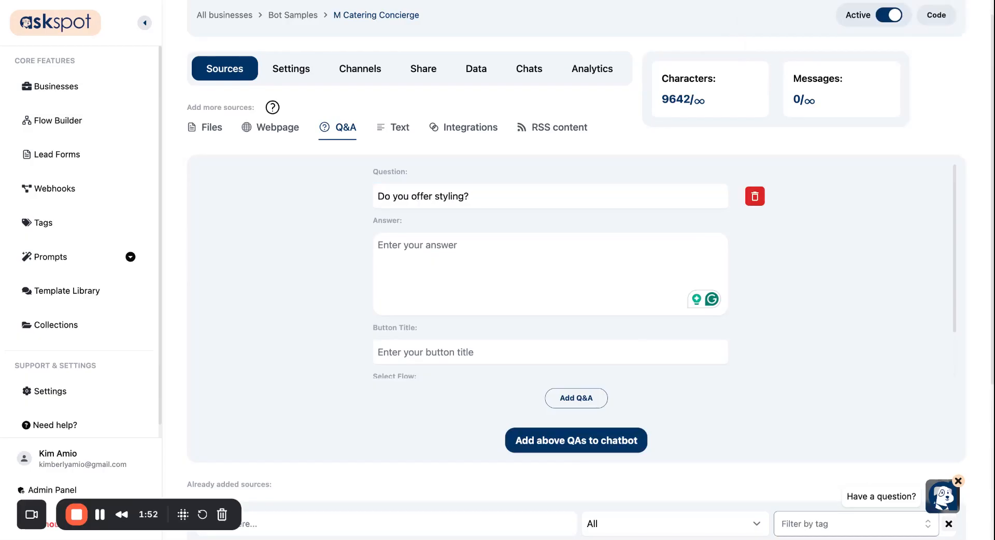
{"action": "left_click", "coordinate": [517, 244]}
{"action": "type", "text": "Absolutely. We offer styling services for all themes—from rustic to glam to boho."}
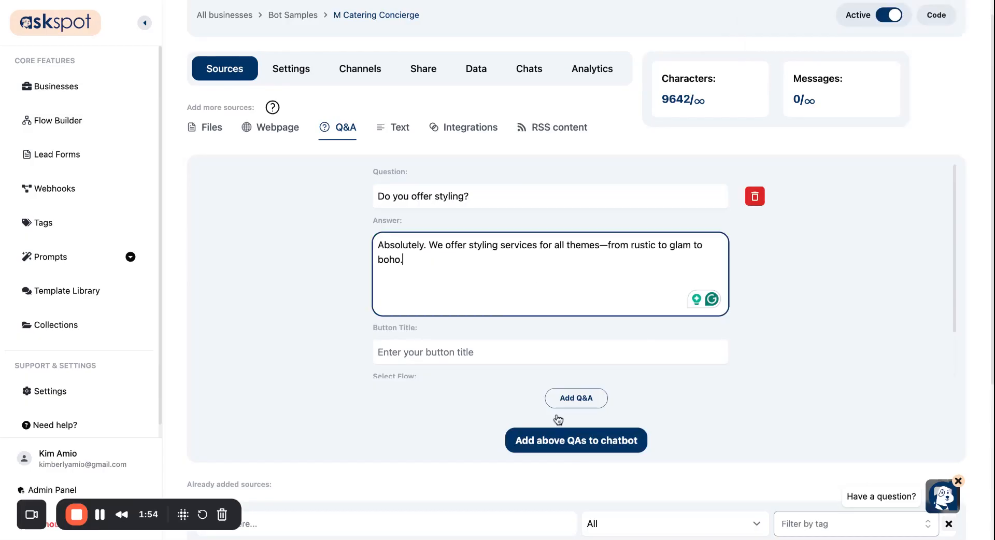
{"action": "left_click", "coordinate": [562, 440]}
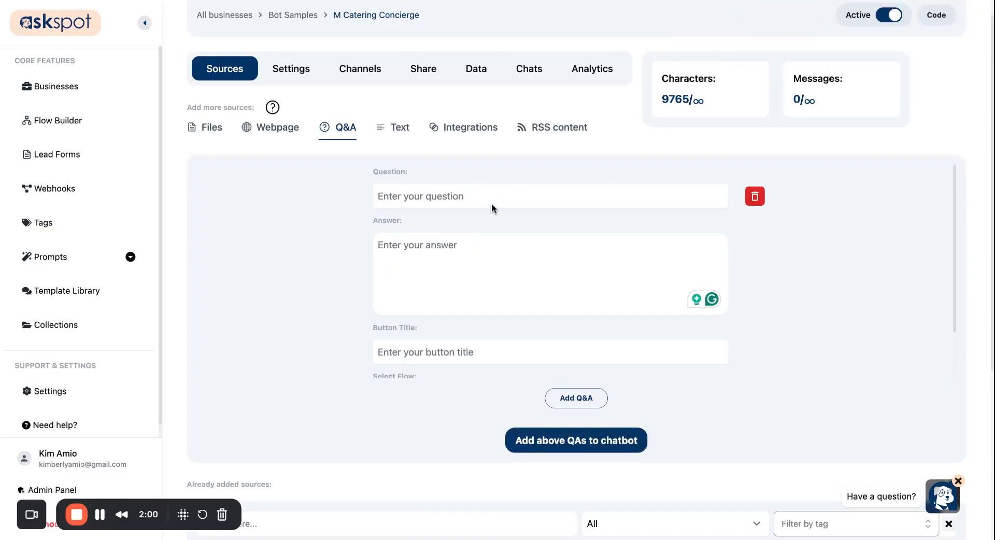
Enter a new Q&A with the question "How do I inquire or book?" and the answer "Just click the “Inquire Now” button below!"
{"action": "left_click", "coordinate": [478, 196]}
{"action": "type", "text": "How do I inquire or book?"}
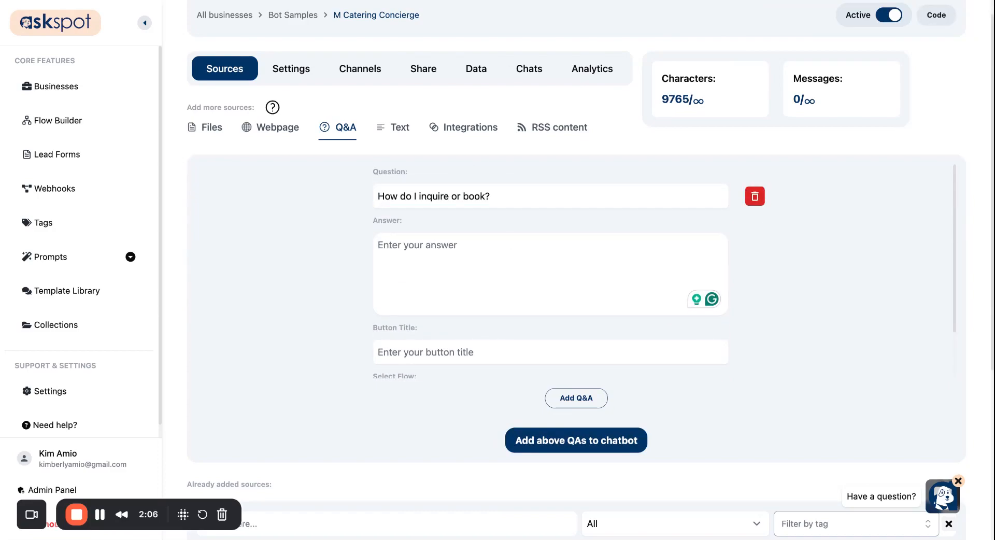
{"action": "left_click", "coordinate": [531, 254]}
{"action": "type", "text": "Just click the \"Inquire Now\" button"}
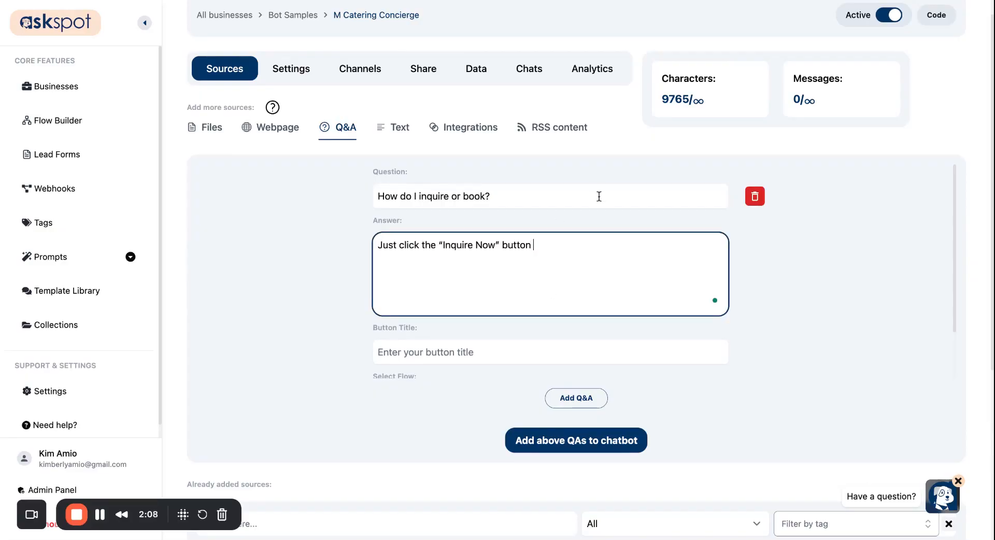
{"action": "type", "text": "below!"}
Set the button title of the booking Q&A to "Inquire Now"
{"action": "left_click", "coordinate": [443, 347]}
{"action": "type", "text": "In"}
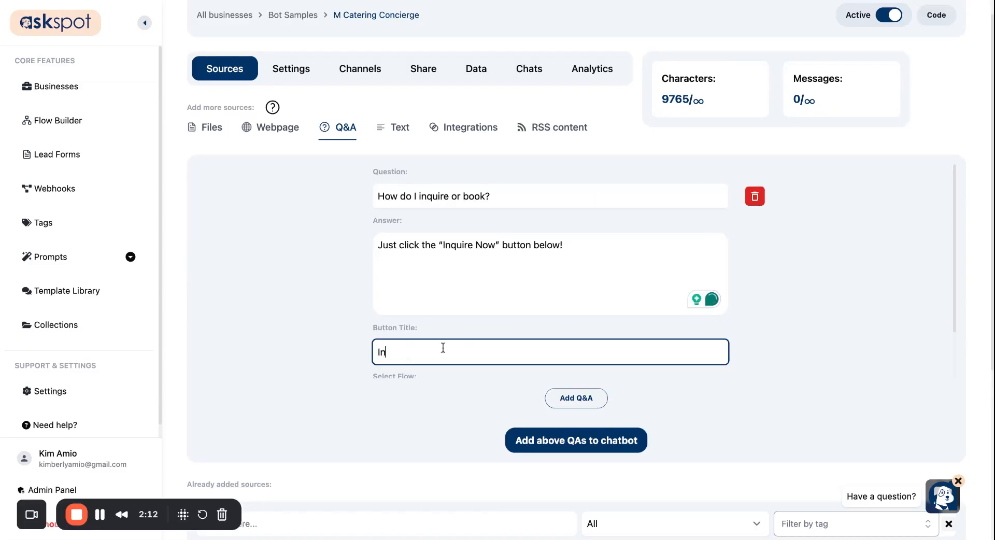
{"action": "type", "text": "quire Now"}
{"action": "scroll", "coordinate": [607, 362], "scroll_direction": "down", "scroll_amount": 1}
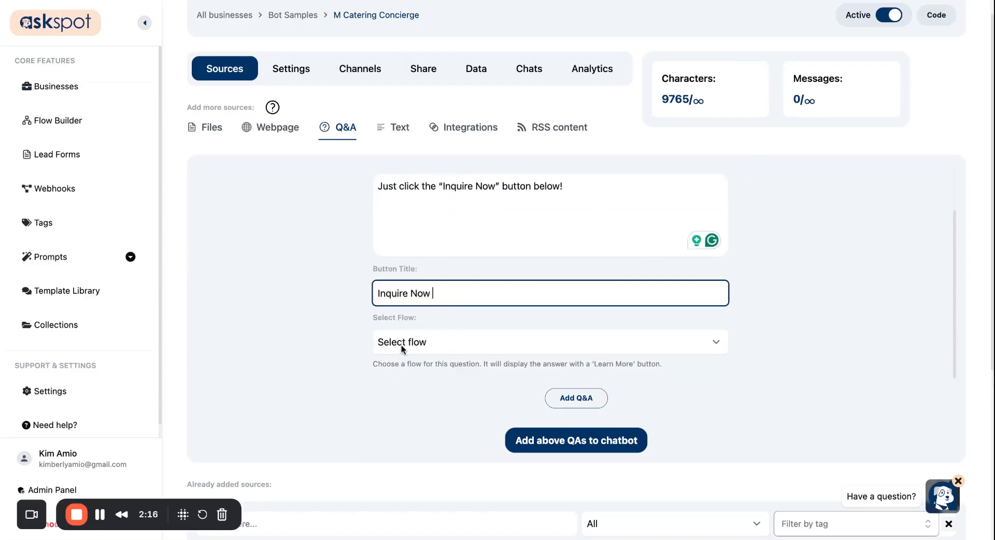
{"action": "triple_click", "coordinate": [365, 321]}
{"action": "left_click", "coordinate": [387, 276]}
{"action": "double_click", "coordinate": [384, 271]}
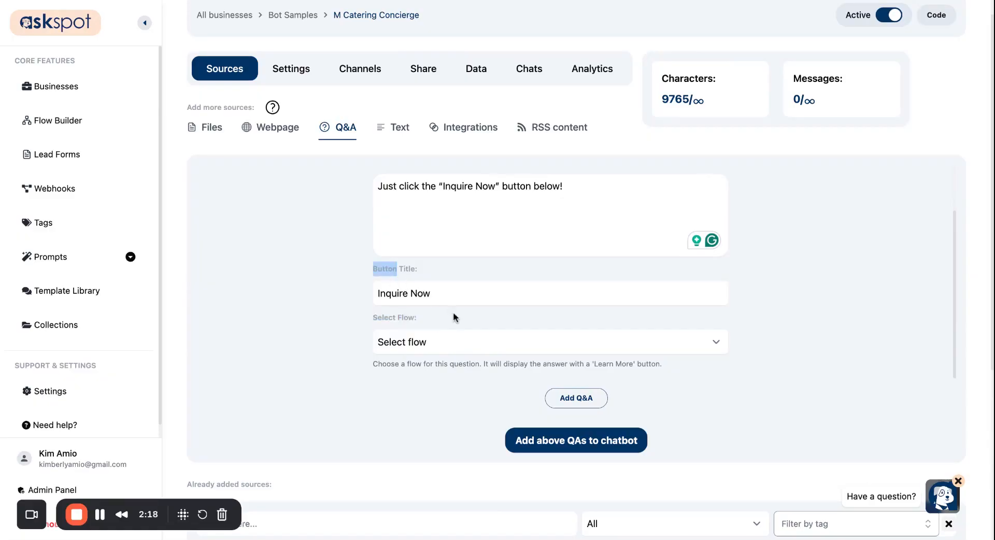
Assign the Free Consultation Flow to the booking Q&A and add the Q&A to the chatbot
{"action": "left_click", "coordinate": [453, 313]}
{"action": "double_click", "coordinate": [388, 318]}
{"action": "left_click", "coordinate": [426, 316]}
{"action": "left_click", "coordinate": [600, 345]}
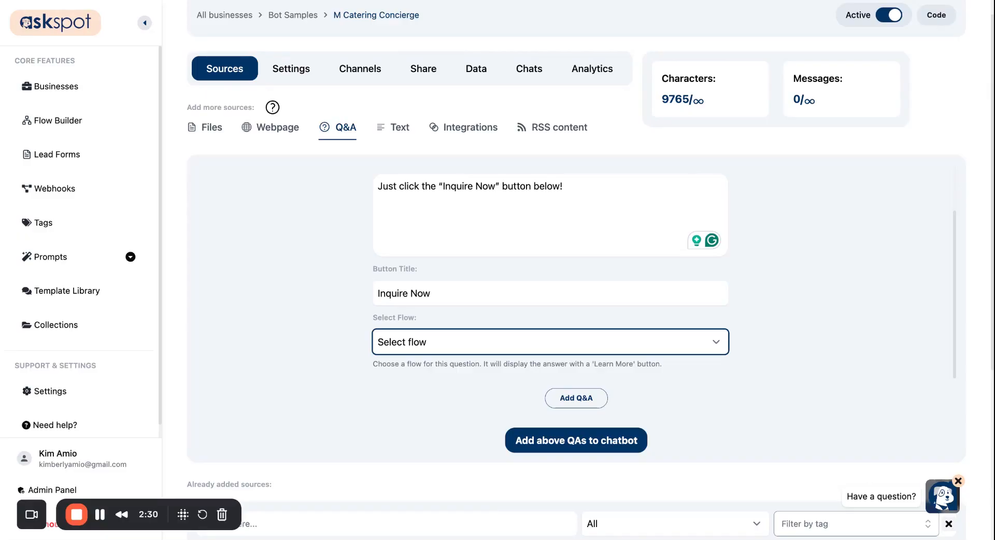
{"action": "left_click", "coordinate": [537, 228]}
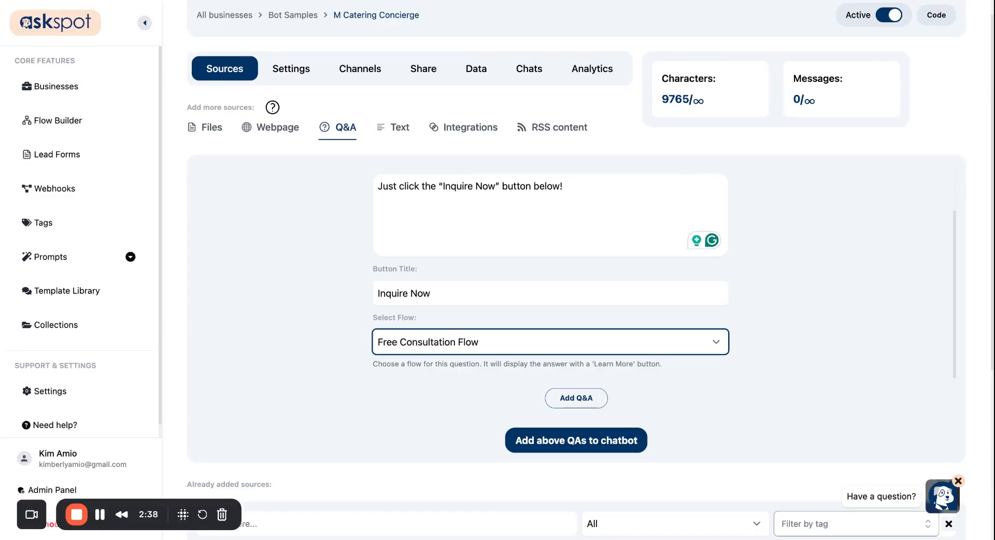
{"action": "scroll", "coordinate": [697, 380], "scroll_direction": "down", "scroll_amount": 4}
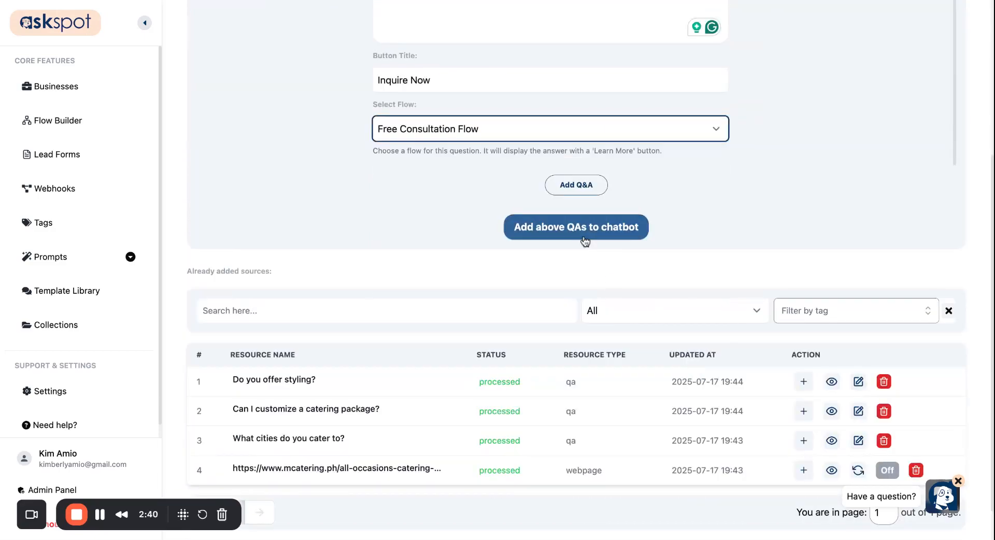
{"action": "left_click", "coordinate": [582, 238]}
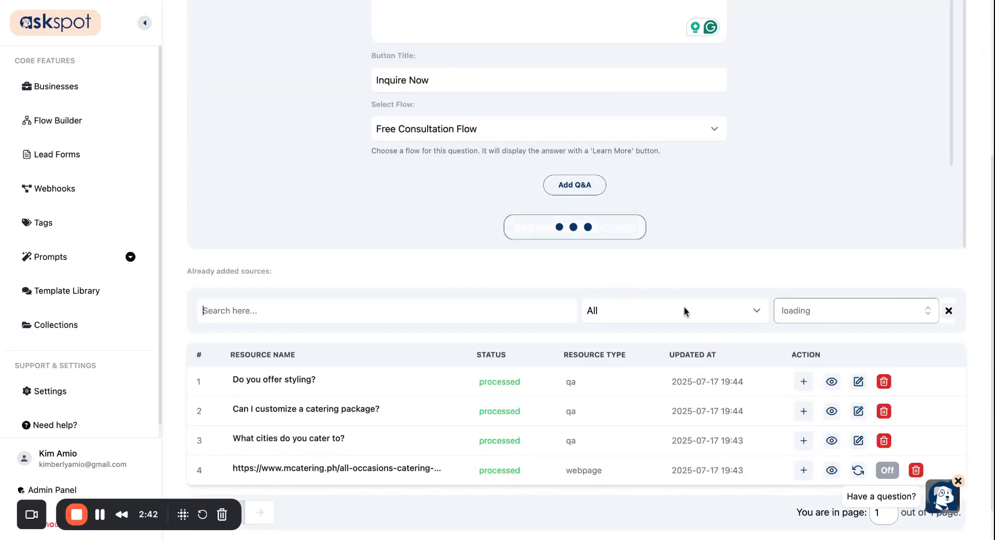
{"action": "scroll", "coordinate": [518, 261], "scroll_direction": "up", "scroll_amount": 1}
{"action": "scroll", "coordinate": [516, 265], "scroll_direction": "down", "scroll_amount": 3}
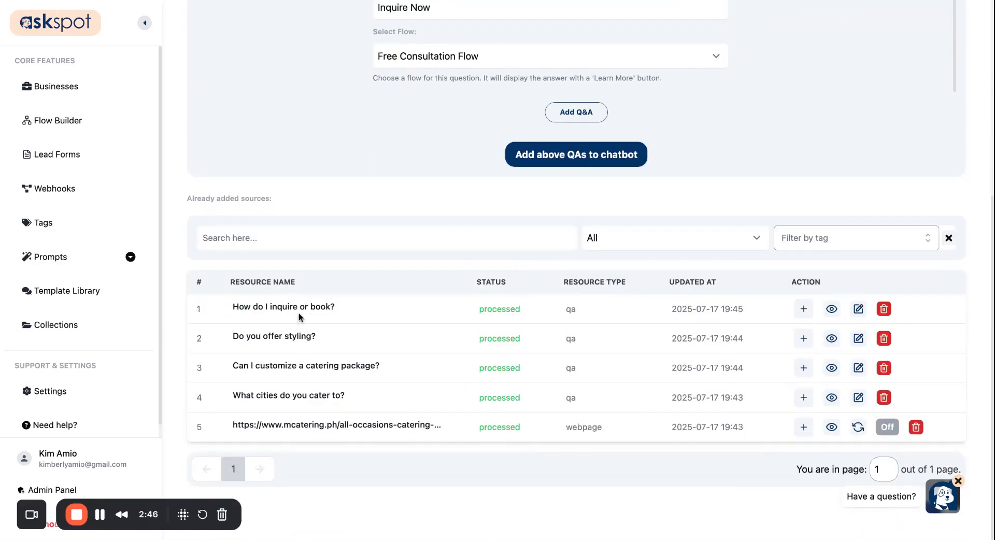
Open the chatbot's settings, saving pending changes, and choose the overlapping green and yellow speech bubbles as the chatbot image
{"action": "scroll", "coordinate": [337, 374], "scroll_direction": "up", "scroll_amount": 6}
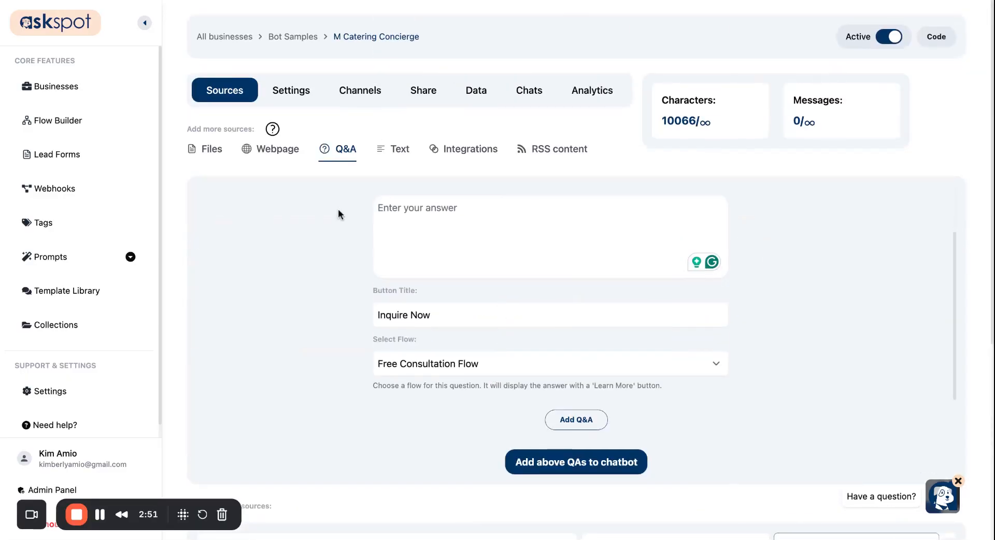
{"action": "left_click", "coordinate": [295, 98]}
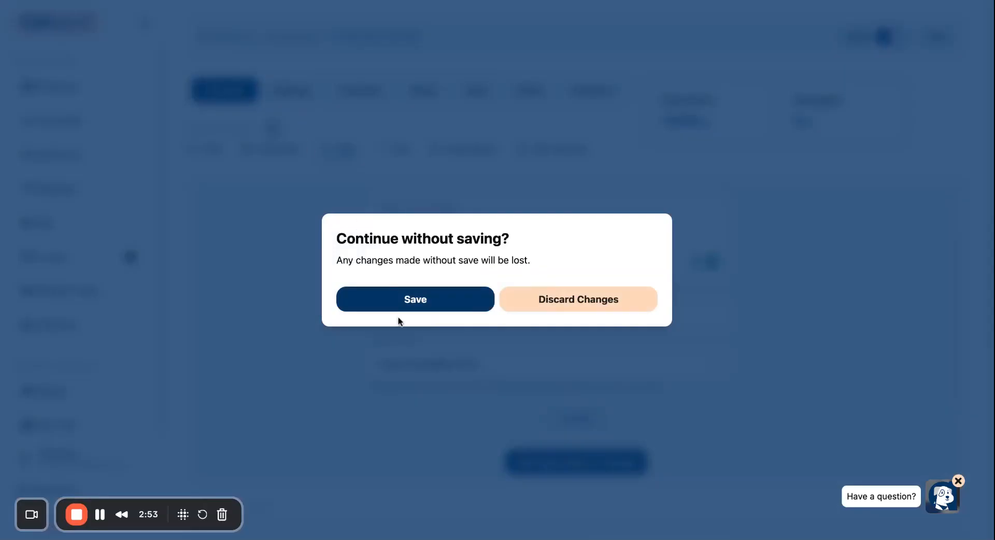
{"action": "left_click", "coordinate": [395, 304]}
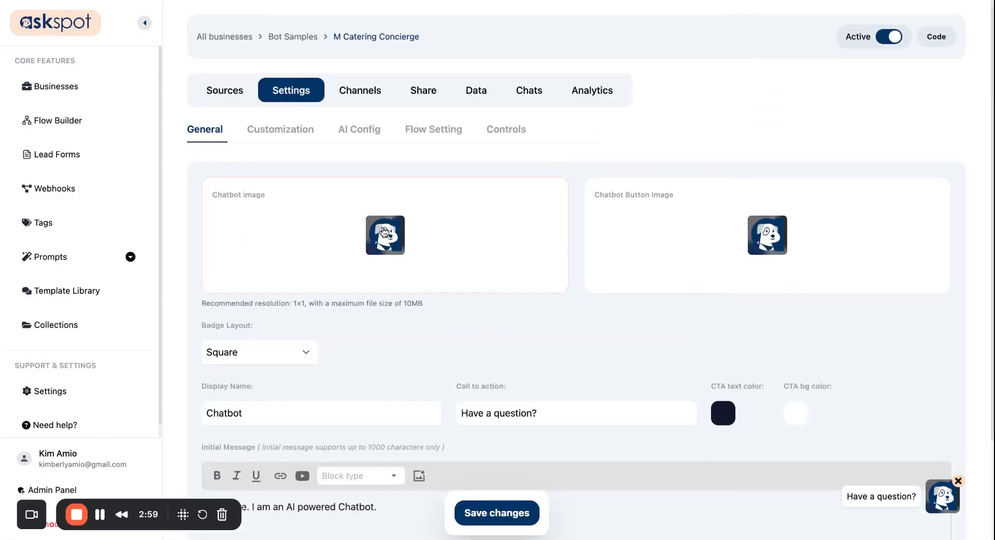
{"action": "left_click", "coordinate": [382, 214]}
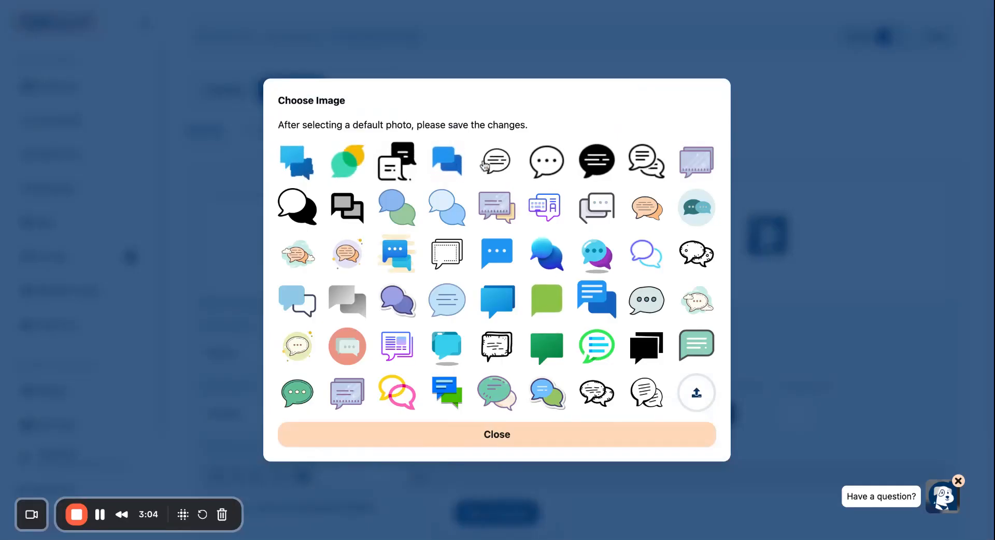
{"action": "left_click", "coordinate": [345, 165]}
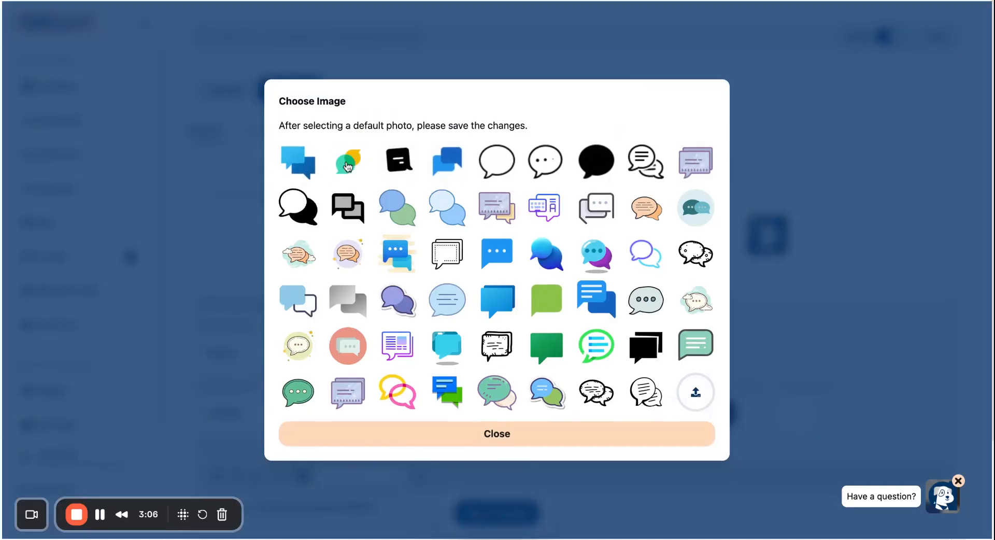
{"action": "left_click", "coordinate": [622, 224]}
{"action": "left_click", "coordinate": [342, 165]}
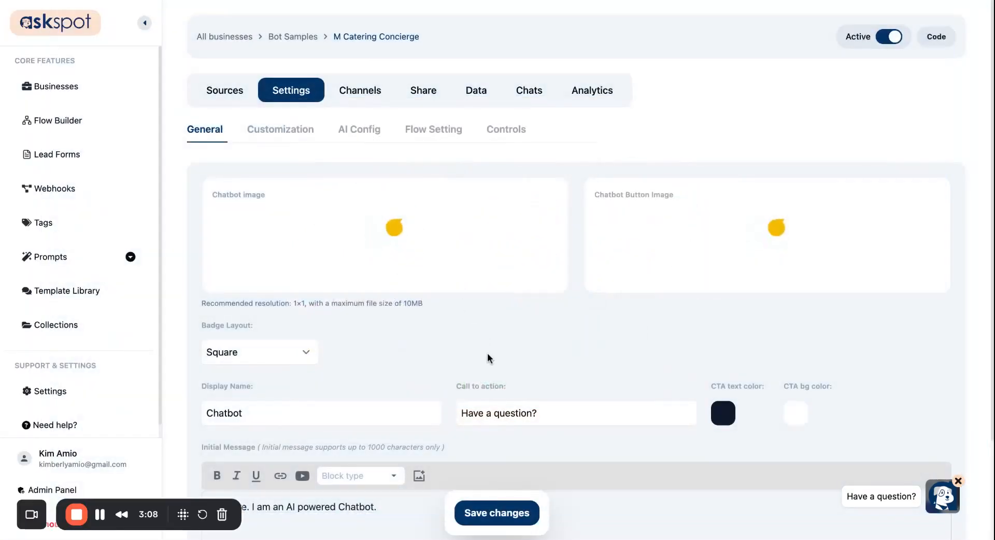
Copy the chatbot's name "M Catering Concierge" and use it to replace the display name
{"action": "scroll", "coordinate": [482, 342], "scroll_direction": "down", "scroll_amount": 2}
{"action": "scroll", "coordinate": [404, 208], "scroll_direction": "up", "scroll_amount": 3}
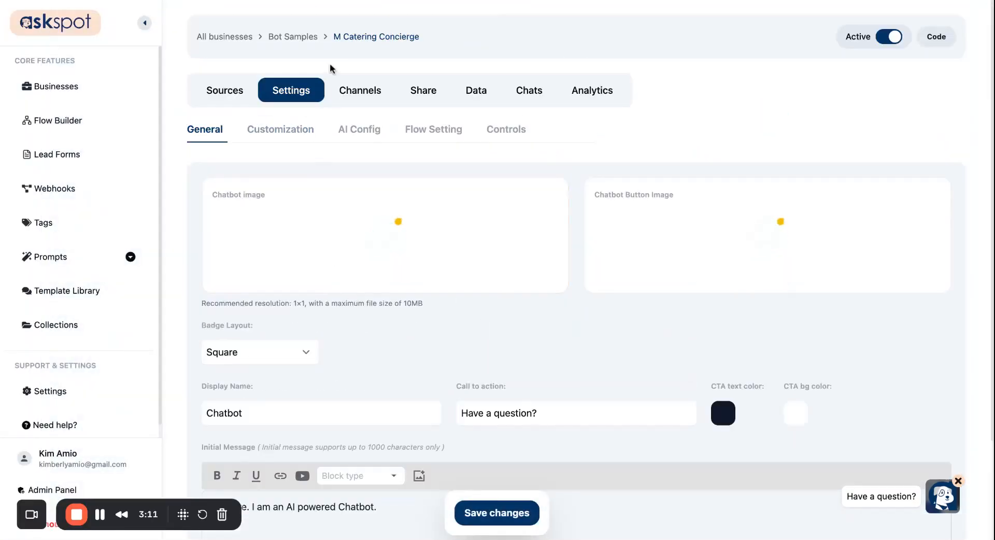
{"action": "triple_click", "coordinate": [337, 37]}
{"action": "key", "text": "ctrl+c"}
{"action": "scroll", "coordinate": [366, 293], "scroll_direction": "down", "scroll_amount": 2}
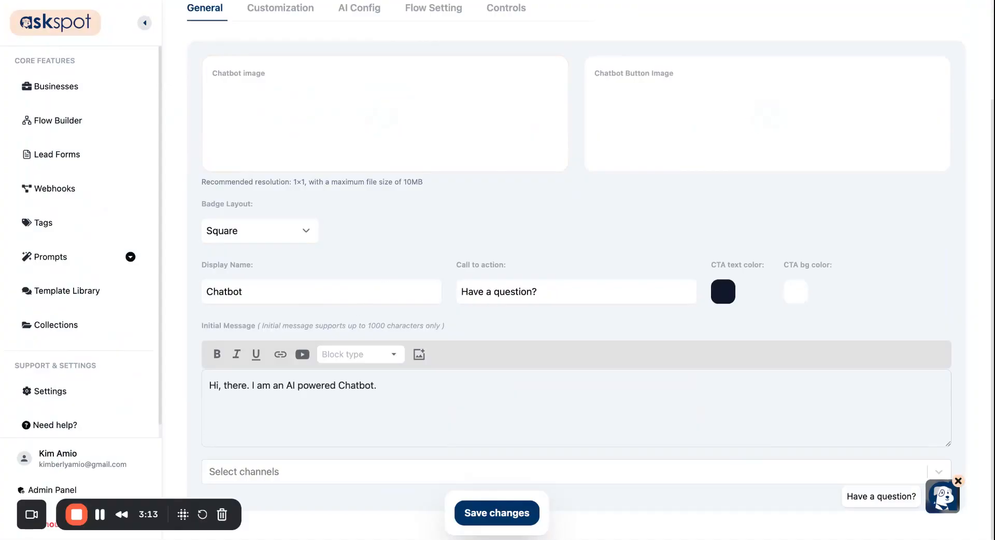
{"action": "triple_click", "coordinate": [336, 296]}
{"action": "key", "text": "ctrl+v"}
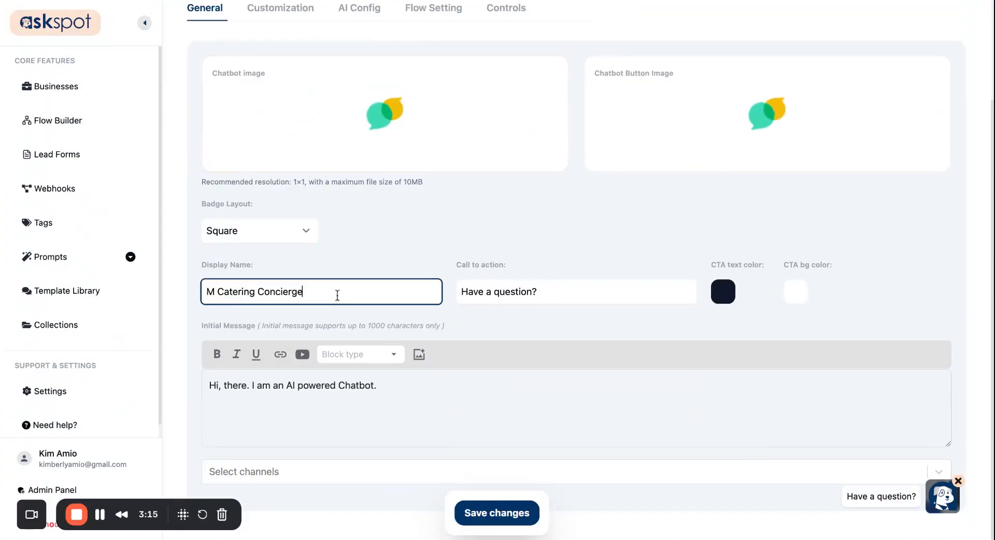
Change the call to action to "Ask me anything!"
{"action": "left_click", "coordinate": [537, 291]}
{"action": "key", "text": "ctrl+a"}
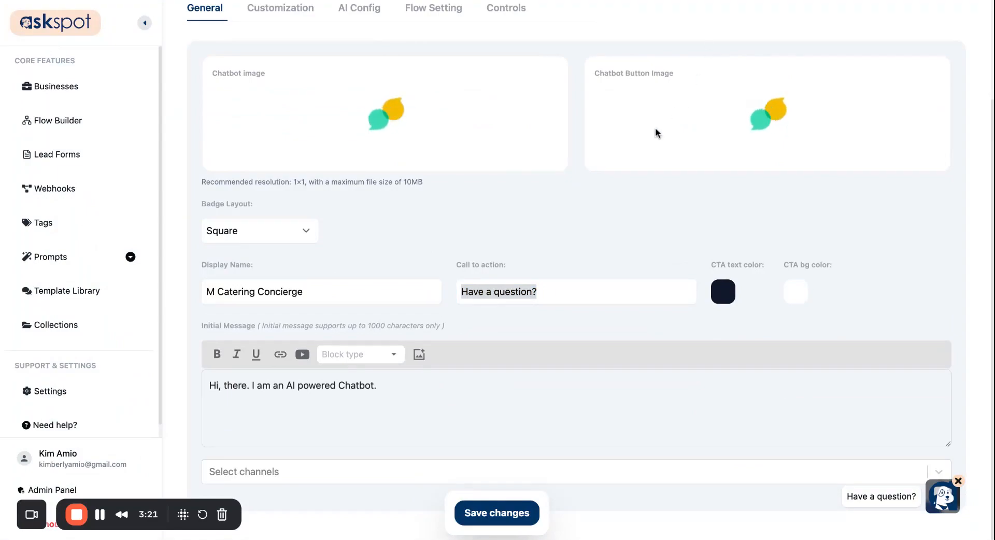
{"action": "left_click", "coordinate": [539, 305]}
{"action": "type", "text": "Ask me anything1"}
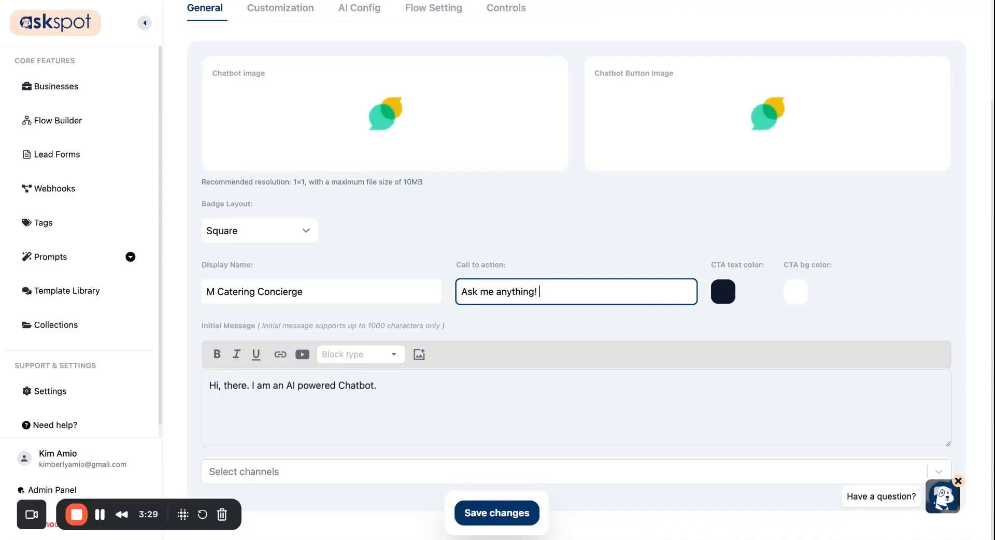
{"action": "key", "text": "Tab"}
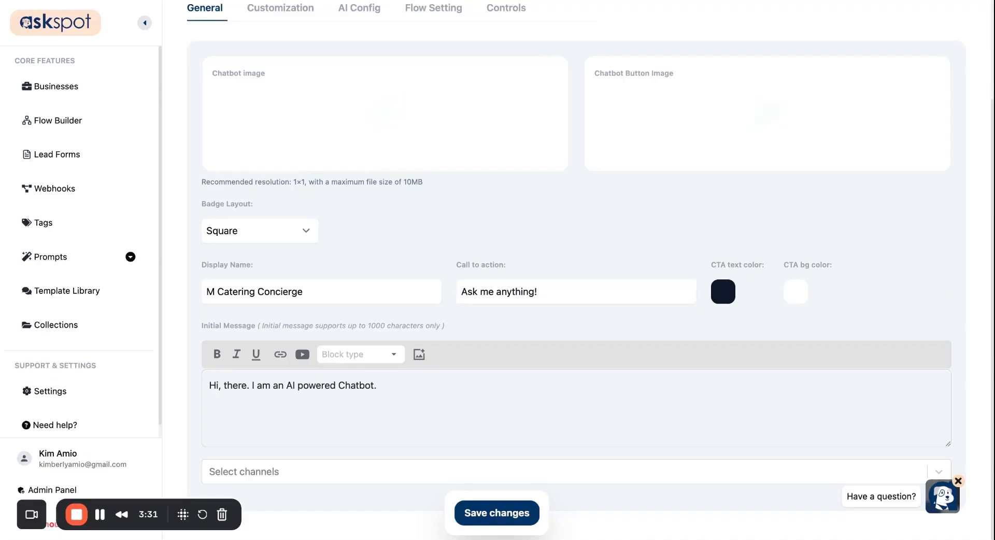
Replace the initial message with a "Hi there!" party-planning greeting offering help with packages, availability, styling and event planning, ending "Let's create something memorable!", and save the settings
{"action": "triple_click", "coordinate": [344, 390]}
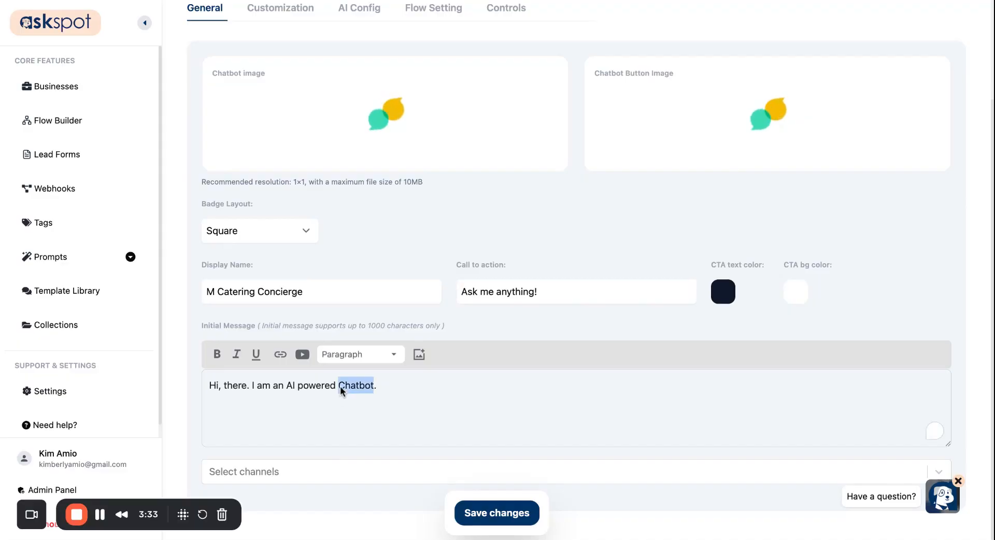
{"action": "type", "text": "Hi there! 🎉 Planning a party or special occasion? I can help you explore packages, check availability, or walk you through our styling and event planning process. Let's create something memorable!"}
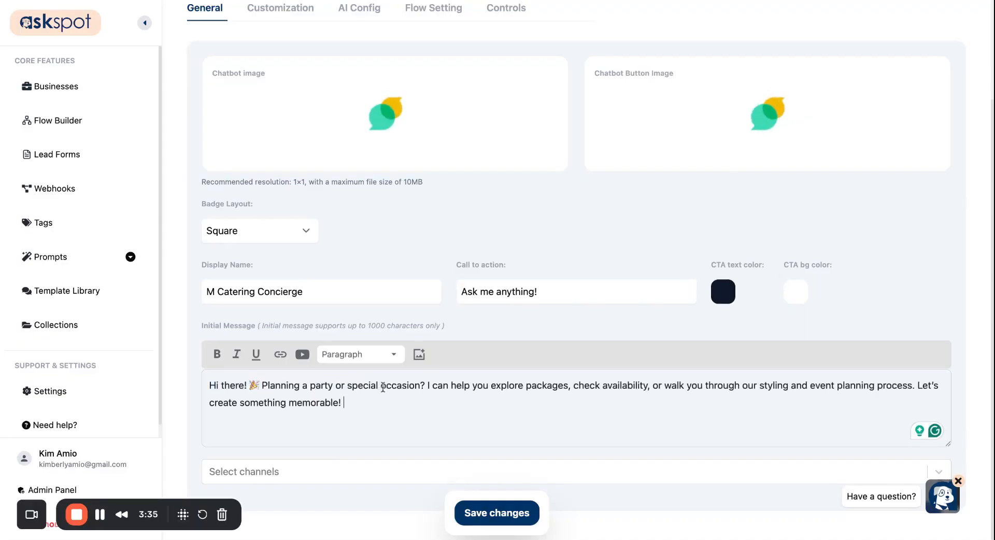
{"action": "left_click", "coordinate": [496, 513]}
Review the chatbot's customization settings, from widget layout and branding options to the preset and custom colour themes
{"action": "scroll", "coordinate": [351, 490], "scroll_direction": "down", "scroll_amount": 3}
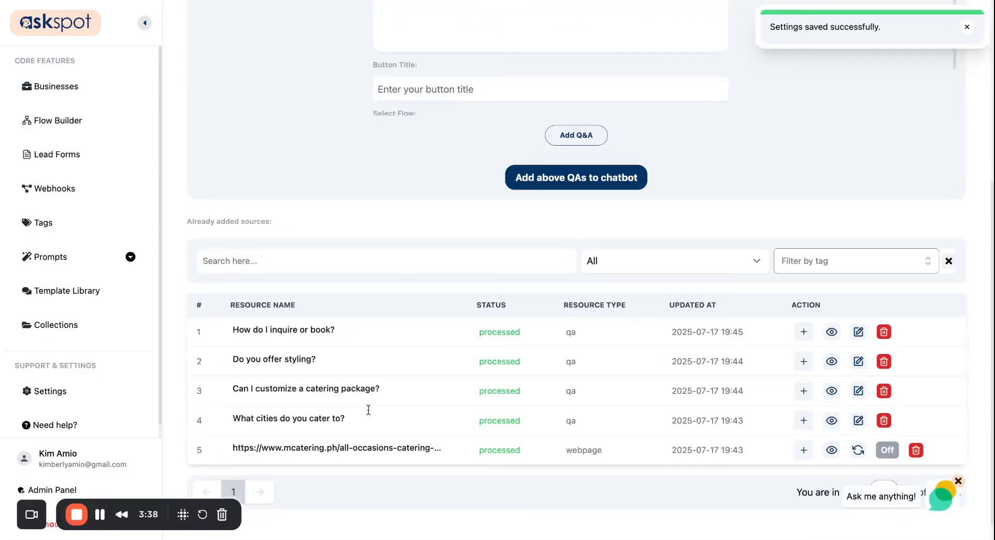
{"action": "scroll", "coordinate": [368, 409], "scroll_direction": "up", "scroll_amount": 5}
{"action": "left_click", "coordinate": [289, 90]}
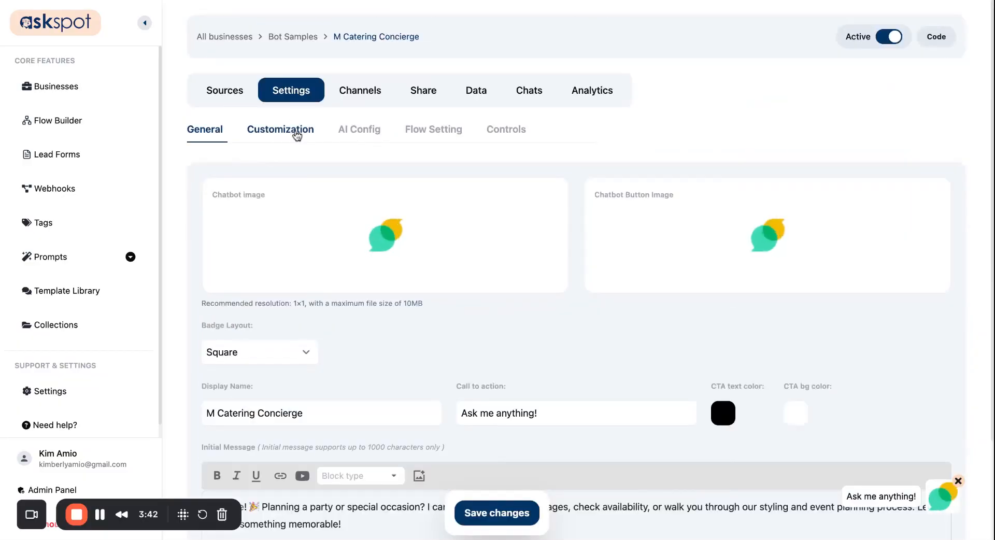
{"action": "left_click", "coordinate": [280, 130]}
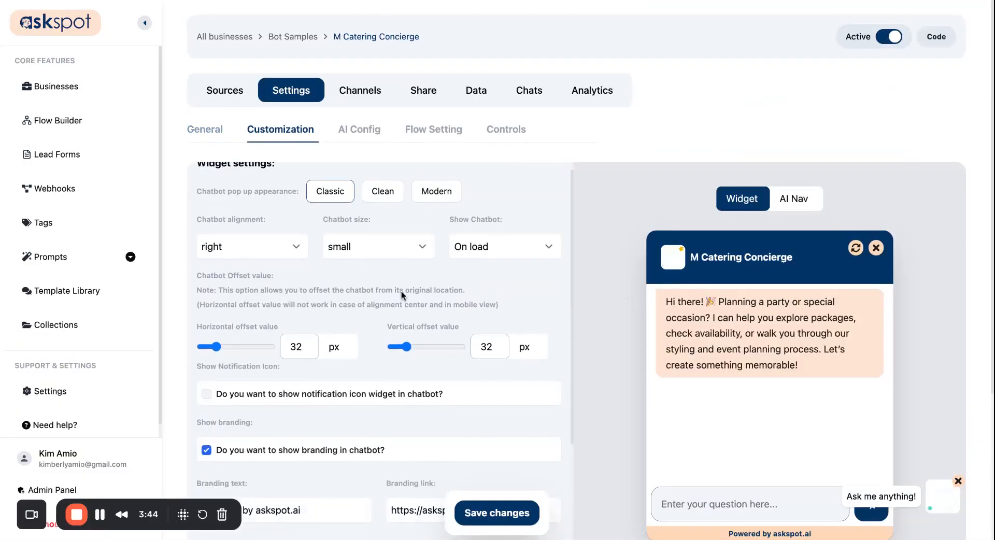
{"action": "scroll", "coordinate": [380, 322], "scroll_direction": "down", "scroll_amount": 1}
{"action": "scroll", "coordinate": [380, 322], "scroll_direction": "up", "scroll_amount": 1}
{"action": "scroll", "coordinate": [379, 322], "scroll_direction": "down", "scroll_amount": 5}
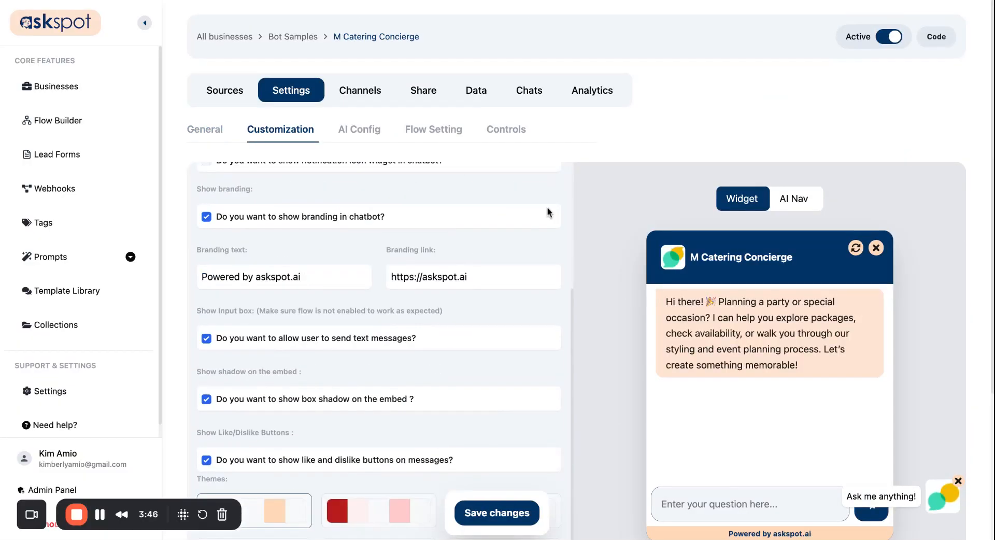
{"action": "scroll", "coordinate": [518, 223], "scroll_direction": "down", "scroll_amount": 5}
{"action": "scroll", "coordinate": [508, 229], "scroll_direction": "up", "scroll_amount": 7}
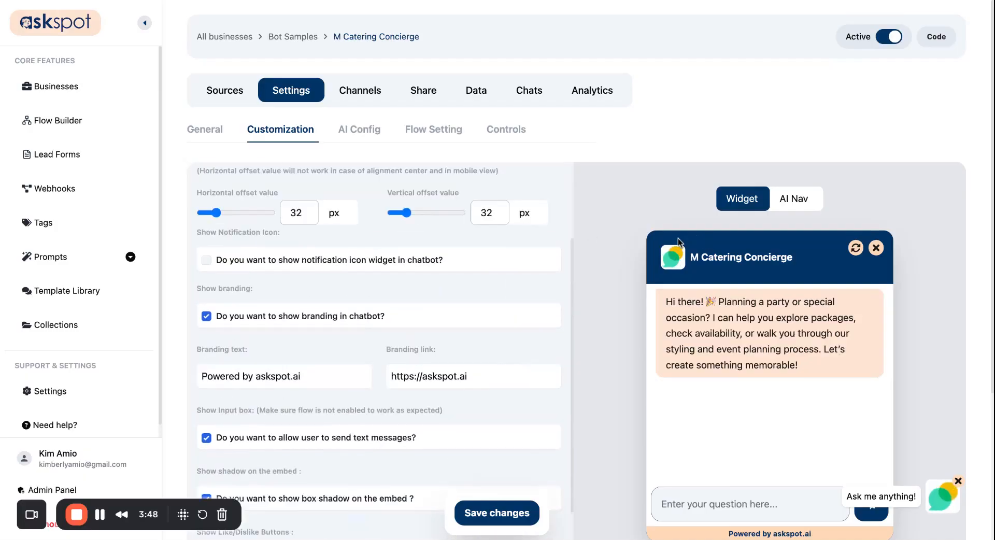
{"action": "scroll", "coordinate": [746, 280], "scroll_direction": "down", "scroll_amount": 4}
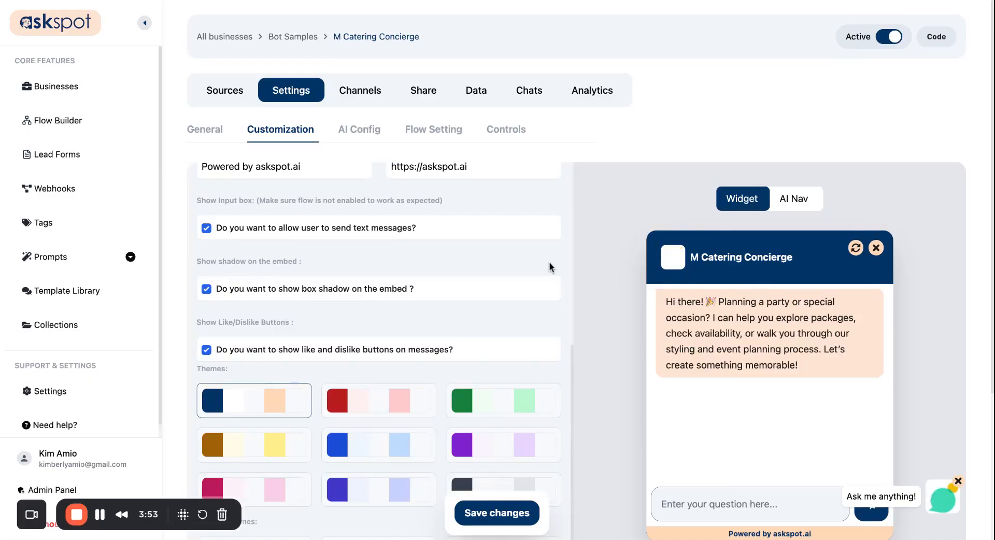
{"action": "scroll", "coordinate": [550, 267], "scroll_direction": "down", "scroll_amount": 3}
{"action": "scroll", "coordinate": [467, 357], "scroll_direction": "down", "scroll_amount": 4}
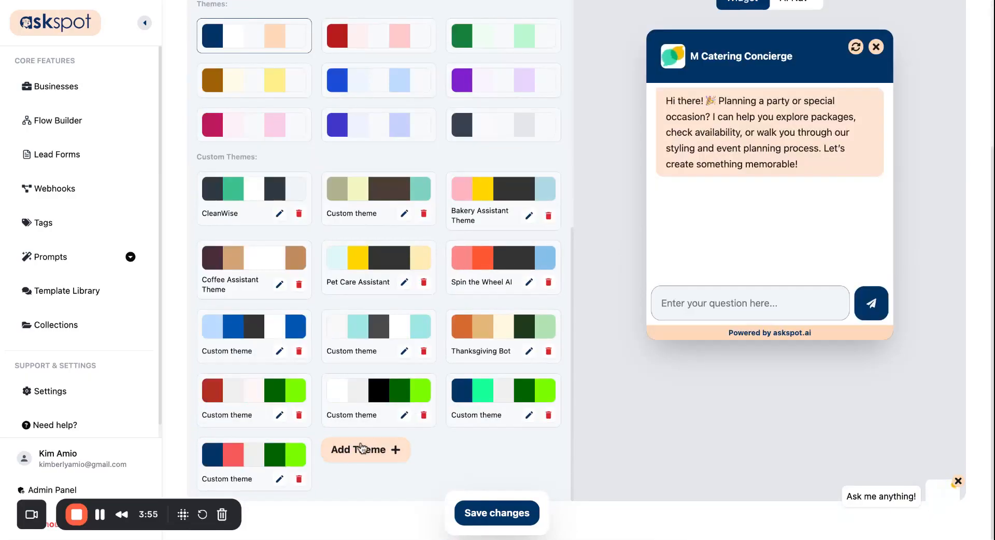
Start a new custom theme, then switch to the M Catering website and sample the pale peach background colour of its "Why Choose Us" section
{"action": "left_click", "coordinate": [362, 449]}
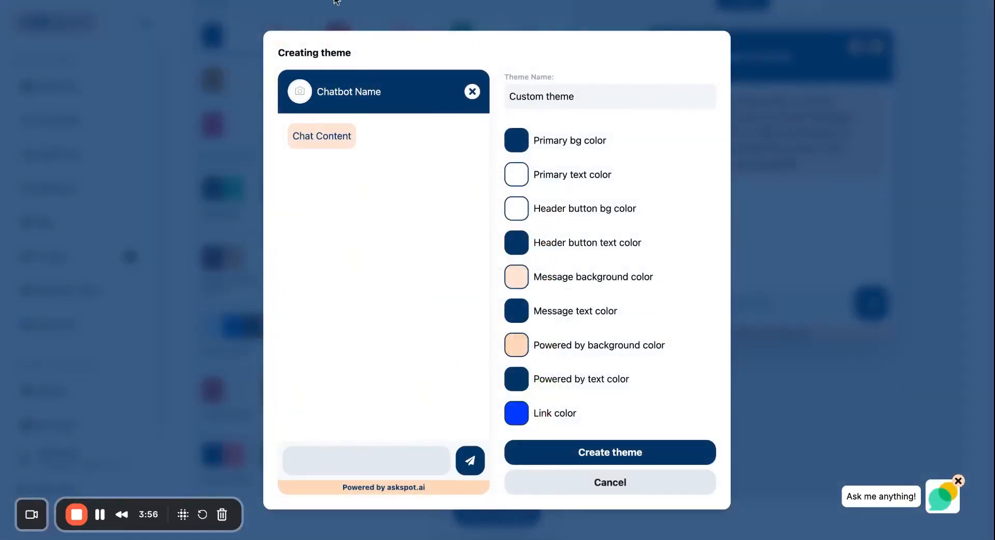
{"action": "left_click", "coordinate": [337, 1]}
{"action": "scroll", "coordinate": [808, 249], "scroll_direction": "up", "scroll_amount": 15}
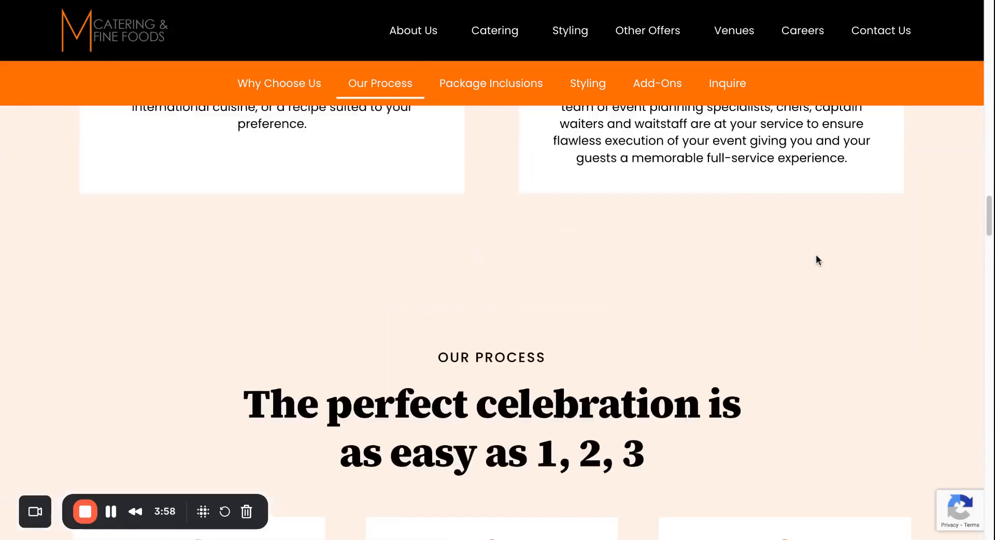
{"action": "scroll", "coordinate": [832, 287], "scroll_direction": "down", "scroll_amount": 10}
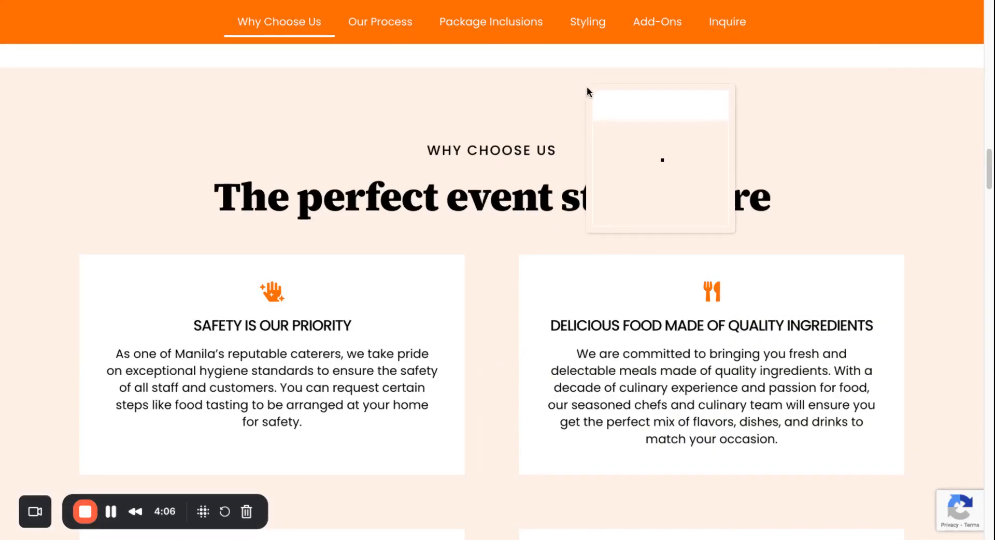
{"action": "left_click", "coordinate": [617, 127]}
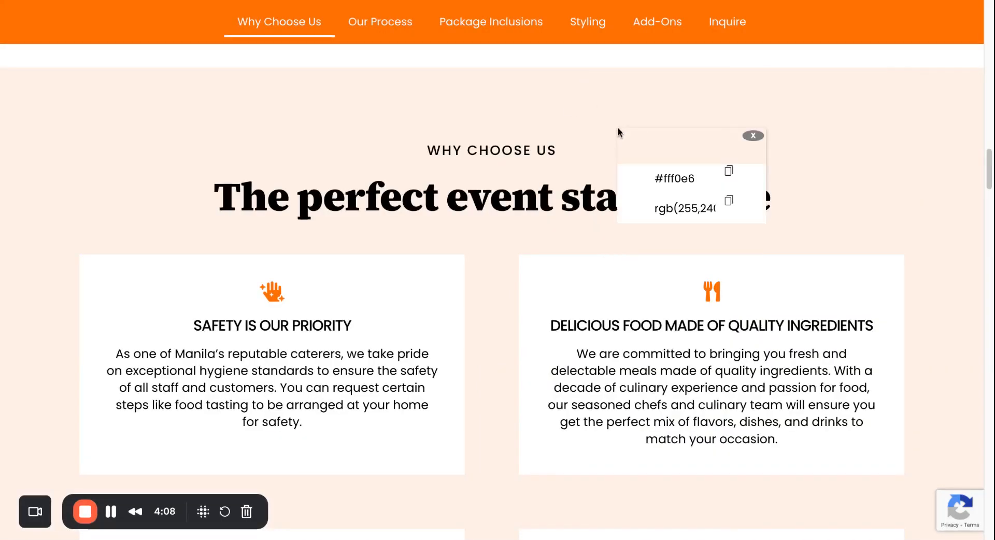
Copy the sampled peach colour, return to AskSpot and set the custom theme's message background colour to #fff0e6
{"action": "left_click", "coordinate": [732, 170]}
{"action": "key", "text": "ctrl+Tab"}
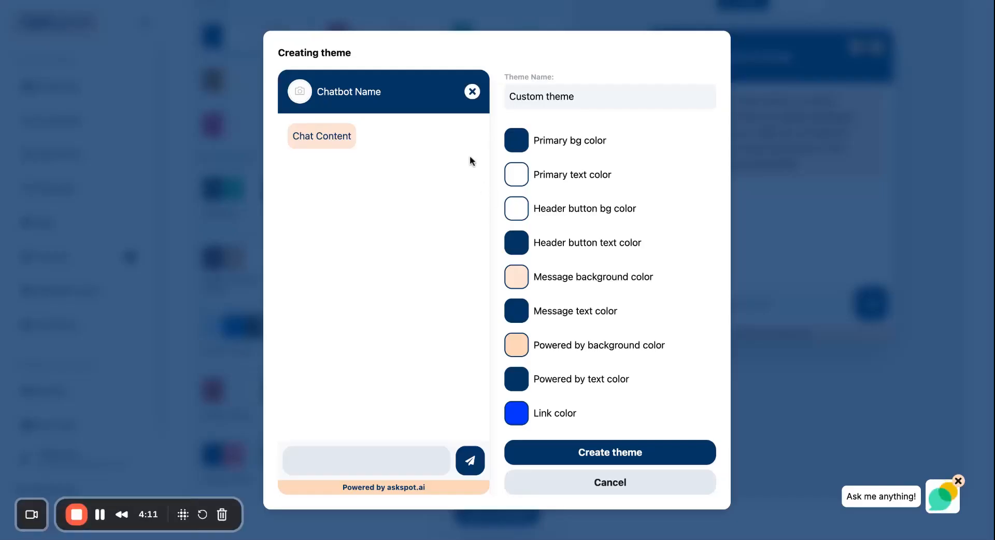
{"action": "left_click", "coordinate": [517, 277]}
{"action": "left_click", "coordinate": [629, 363]}
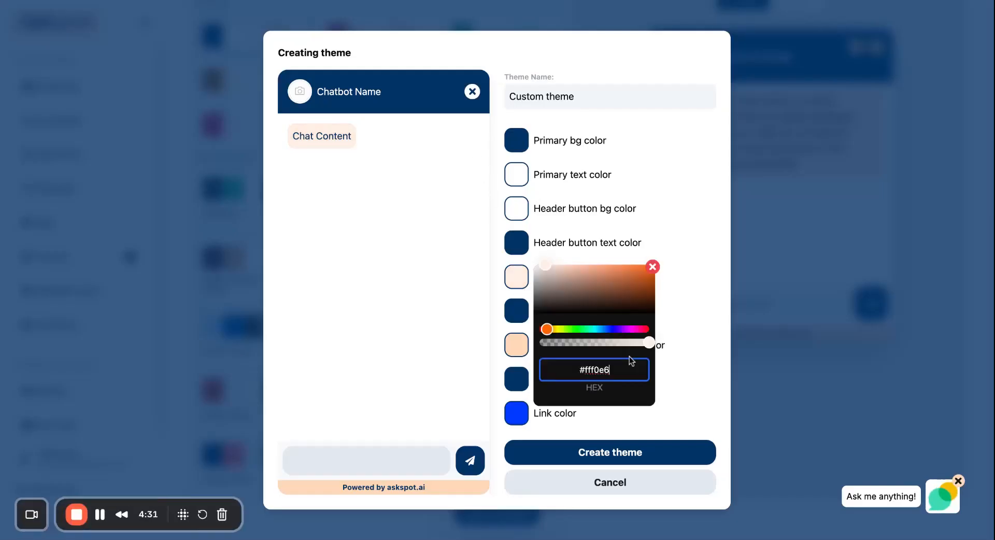
{"action": "left_click", "coordinate": [352, 147]}
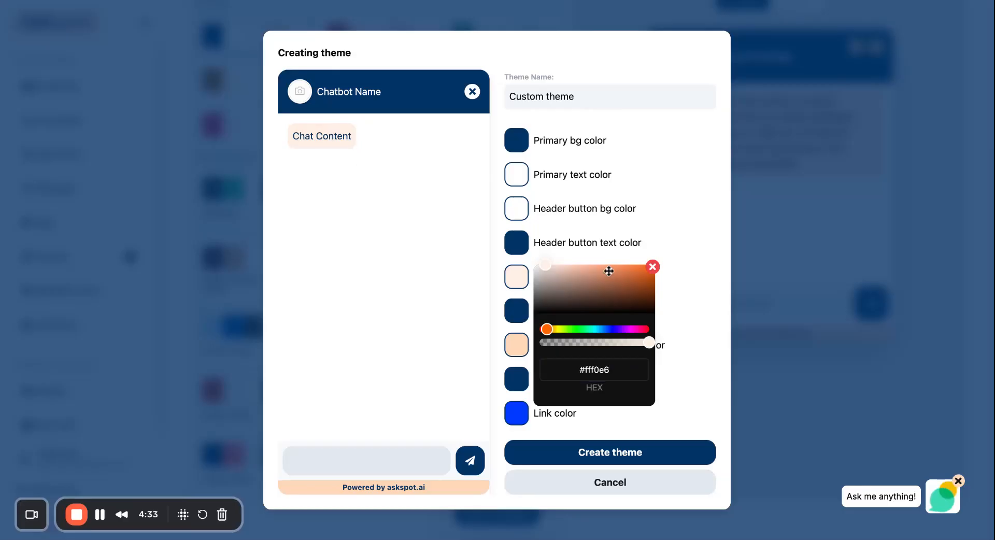
{"action": "left_click", "coordinate": [652, 268]}
Check the M Catering website's orange and set the custom theme's primary background colour to #FF7101
{"action": "left_click", "coordinate": [520, 140]}
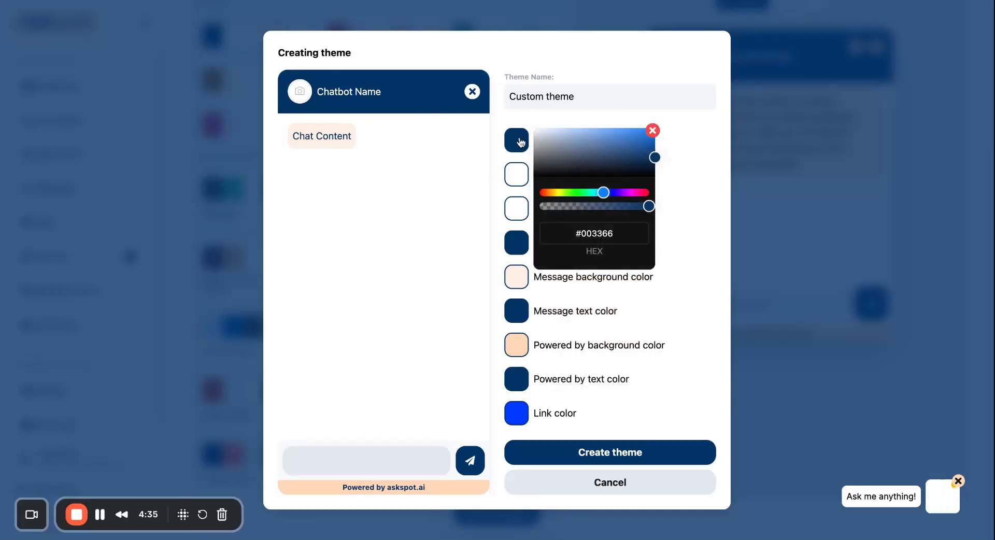
{"action": "left_click", "coordinate": [383, 0]}
{"action": "left_click", "coordinate": [753, 135]}
{"action": "scroll", "coordinate": [751, 117], "scroll_direction": "up", "scroll_amount": 6}
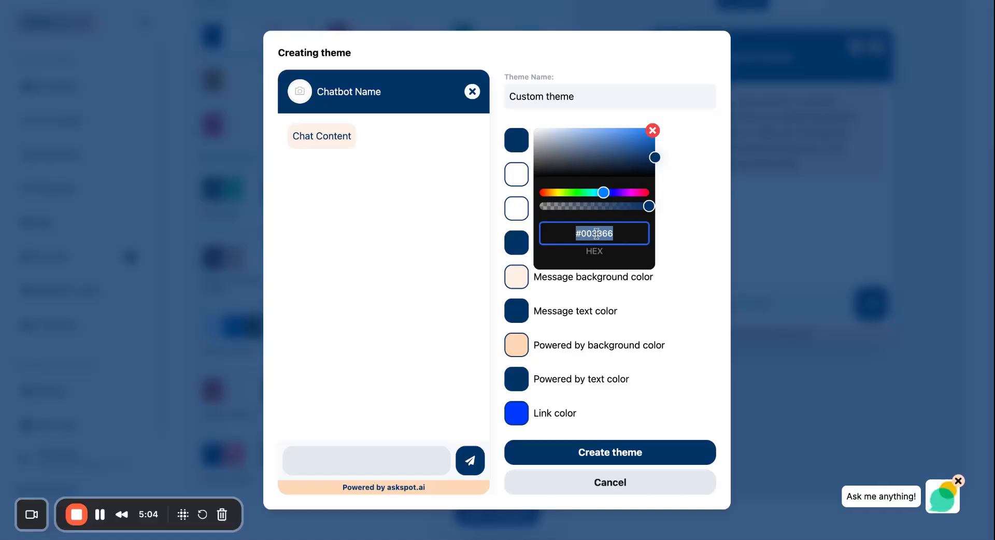
{"action": "key", "text": "ctrl+v"}
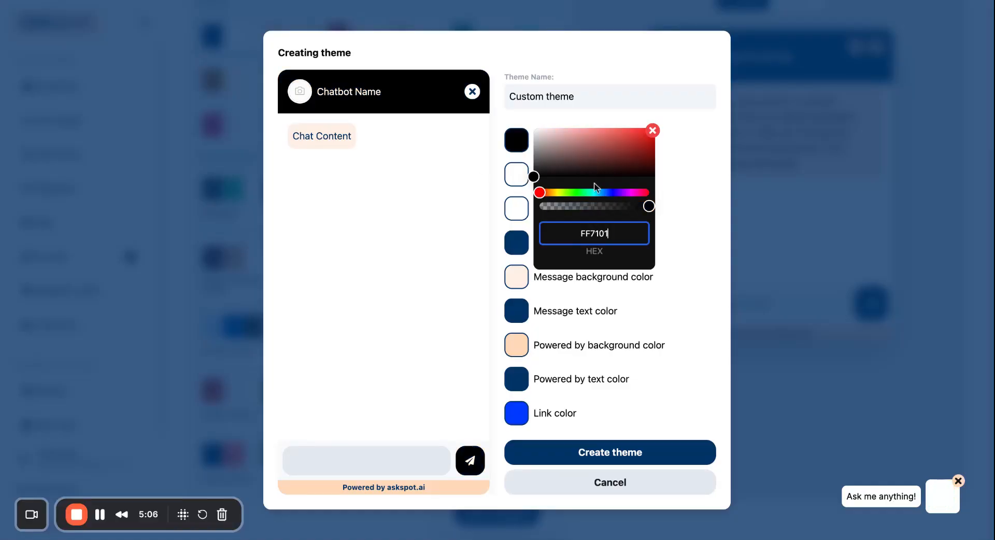
{"action": "key", "text": "Return"}
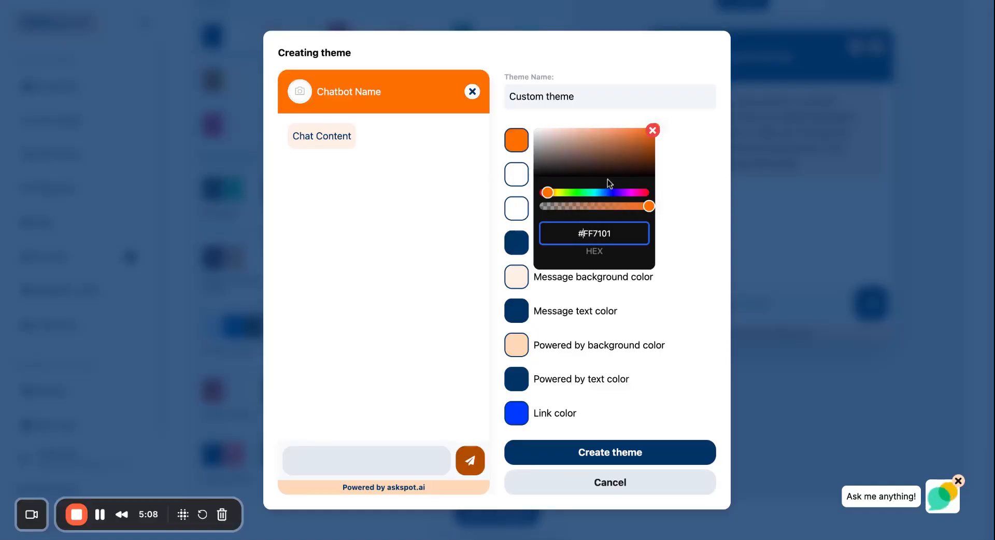
{"action": "left_click", "coordinate": [653, 130]}
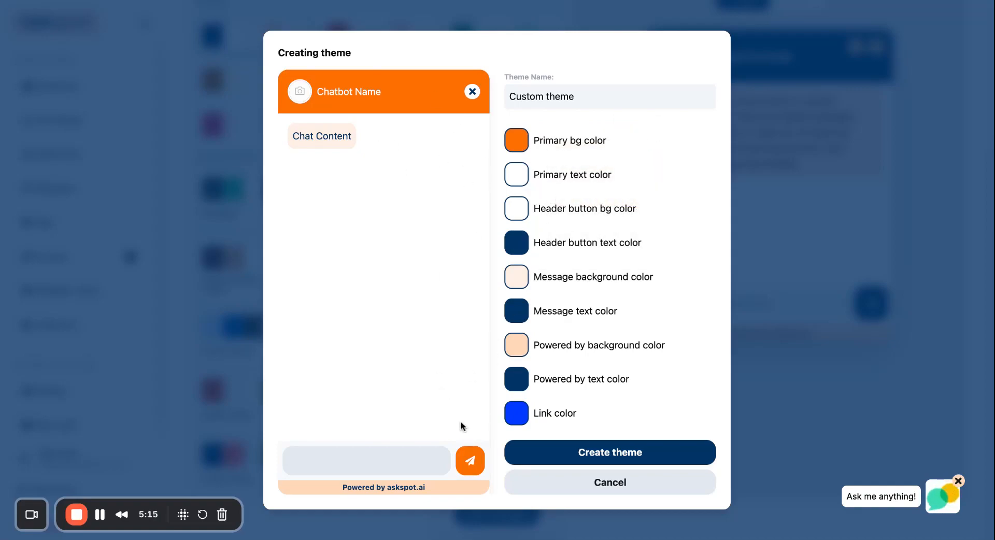
Look over the M Catering website's styling again and set the theme's header button text colour to black, #000000
{"action": "left_click", "coordinate": [518, 246]}
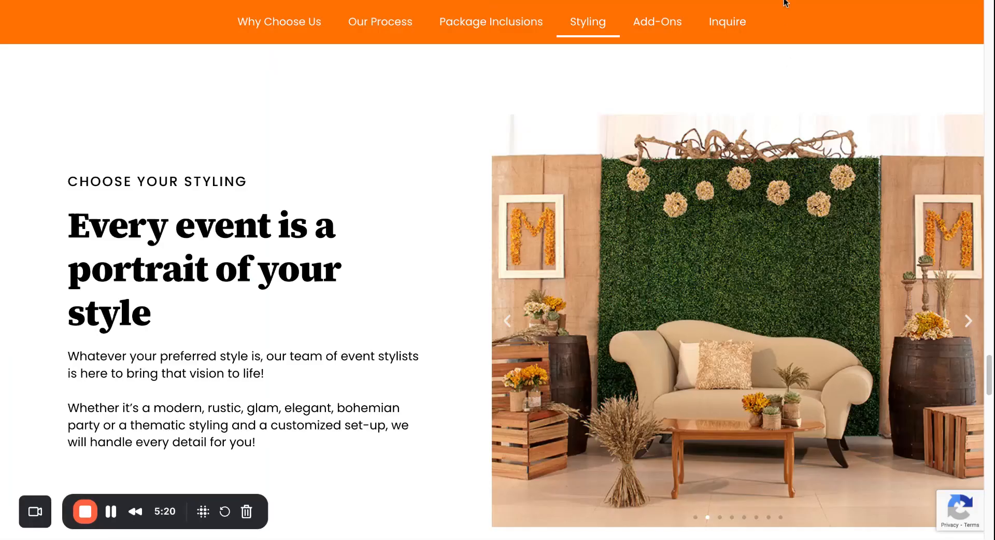
{"action": "scroll", "coordinate": [711, 202], "scroll_direction": "up", "scroll_amount": 10}
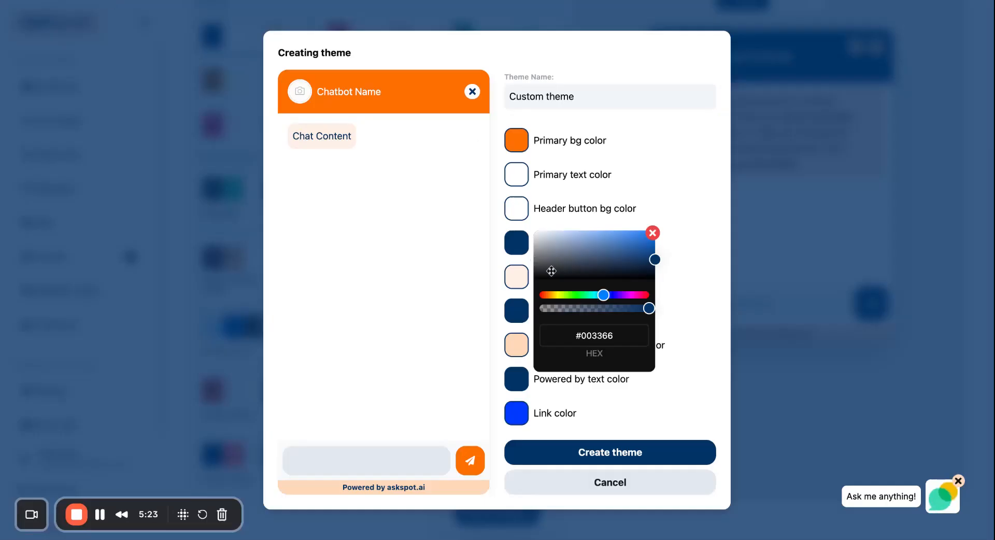
{"action": "left_click_drag", "start_coordinate": [551, 270], "coordinate": [547, 269]}
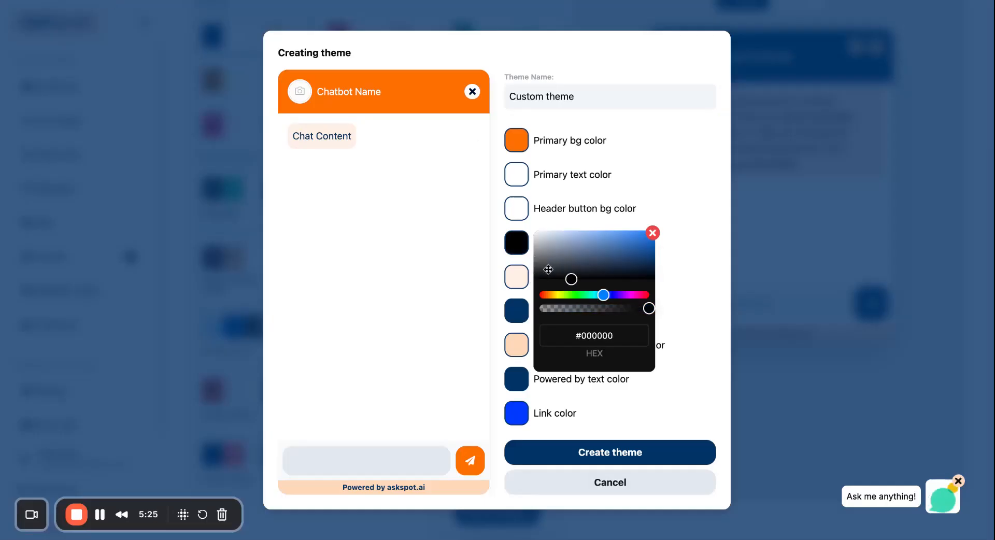
{"action": "left_click", "coordinate": [652, 233]}
Set the theme's "Powered by" background colour to black #000000 and its text colour to white #ffffff
{"action": "left_click", "coordinate": [527, 343]}
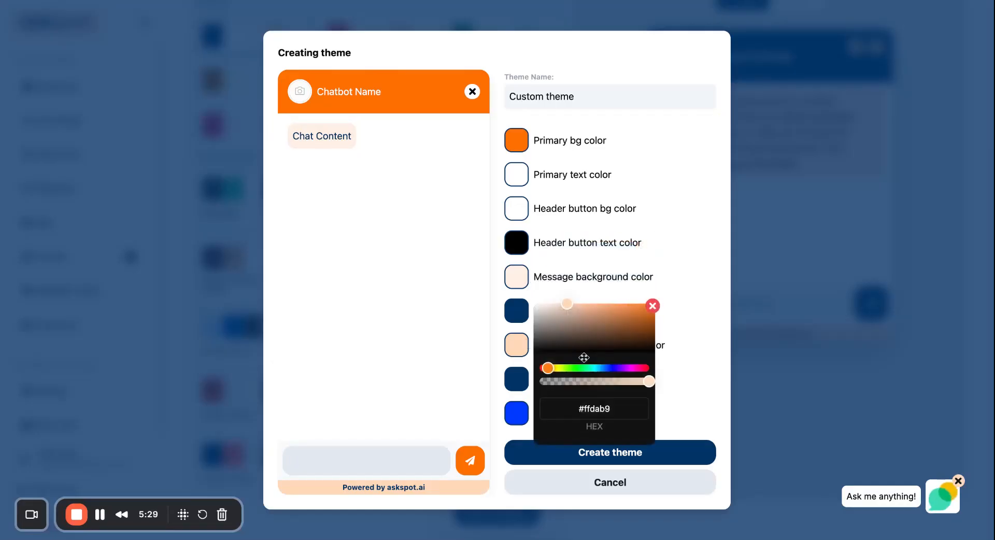
{"action": "left_click_drag", "start_coordinate": [573, 311], "coordinate": [545, 353]}
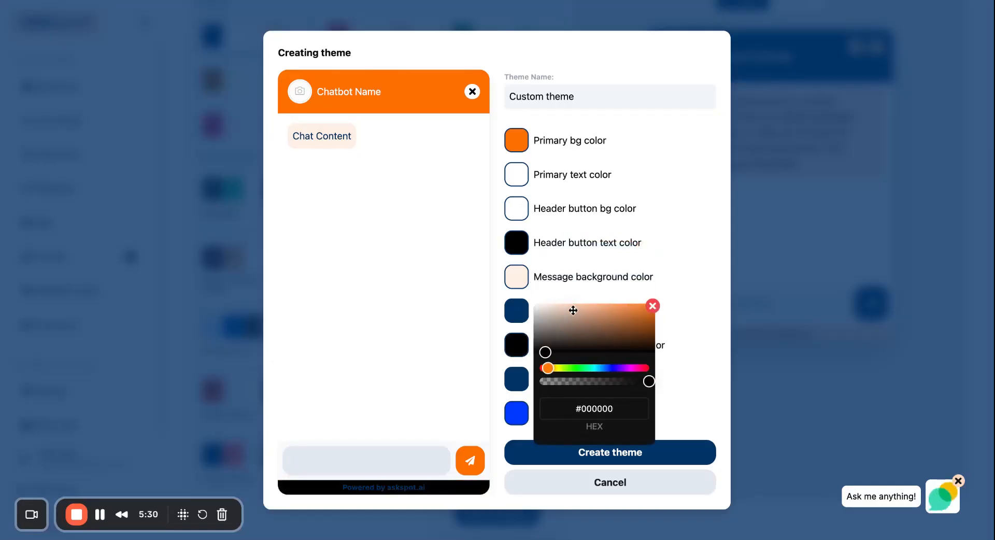
{"action": "left_click", "coordinate": [653, 306]}
{"action": "left_click", "coordinate": [525, 382]}
{"action": "left_click_drag", "start_coordinate": [586, 358], "coordinate": [534, 319]}
{"action": "left_click", "coordinate": [653, 321]}
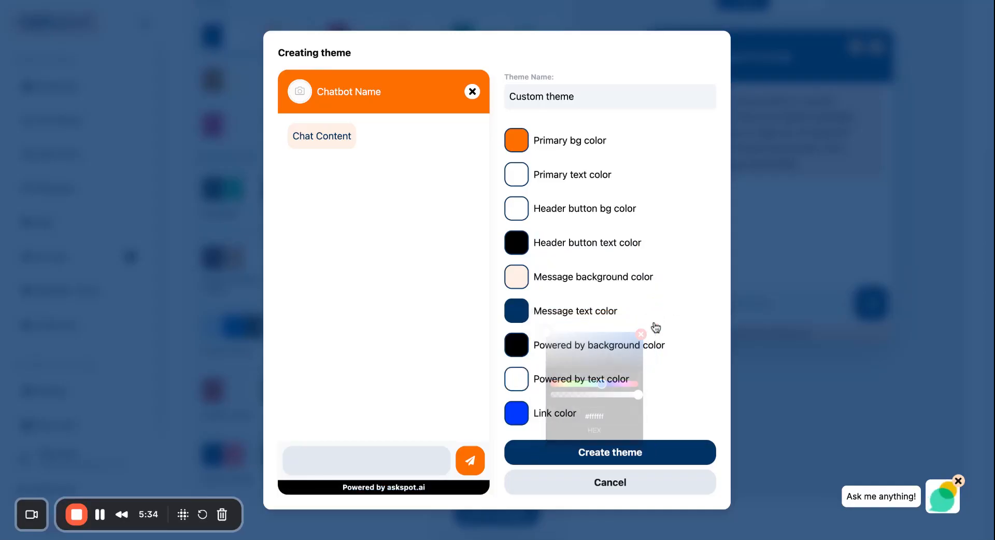
Create the custom theme, apply it to the M Catering Concierge chatbot and save the customization changes
{"action": "left_click", "coordinate": [617, 453]}
{"action": "scroll", "coordinate": [487, 341], "scroll_direction": "up", "scroll_amount": 5}
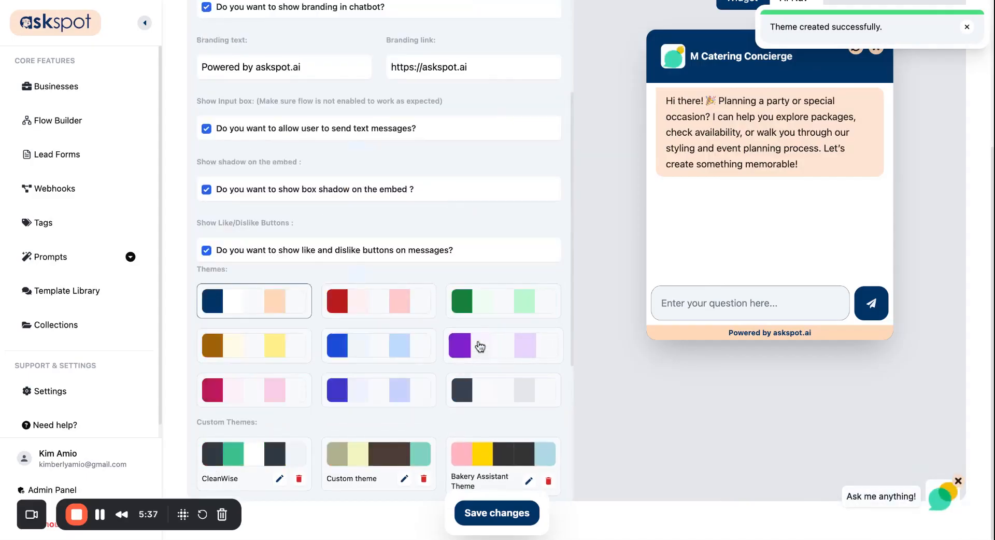
{"action": "scroll", "coordinate": [478, 346], "scroll_direction": "down", "scroll_amount": 5}
{"action": "left_click", "coordinate": [366, 469]}
{"action": "scroll", "coordinate": [394, 441], "scroll_direction": "up", "scroll_amount": 15}
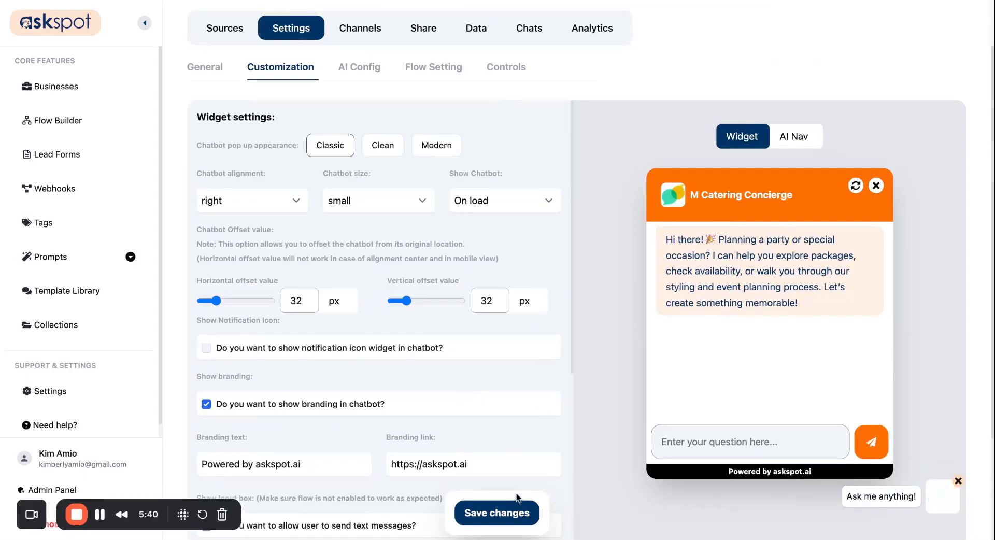
{"action": "left_click", "coordinate": [516, 509]}
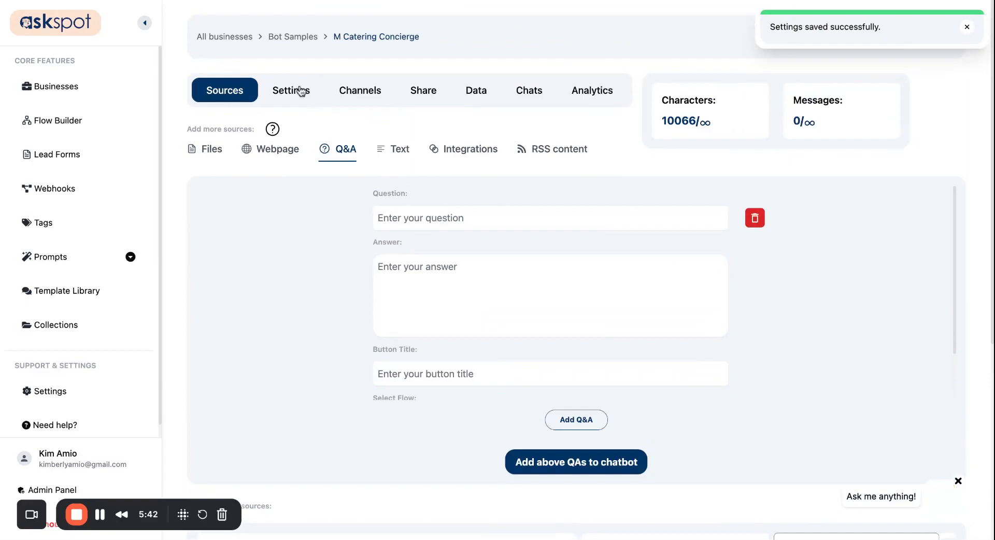
Reopen the chatbot's customization settings, compare the applied theme with the M Catering website, and review the theme list and widget options
{"action": "left_click", "coordinate": [300, 91]}
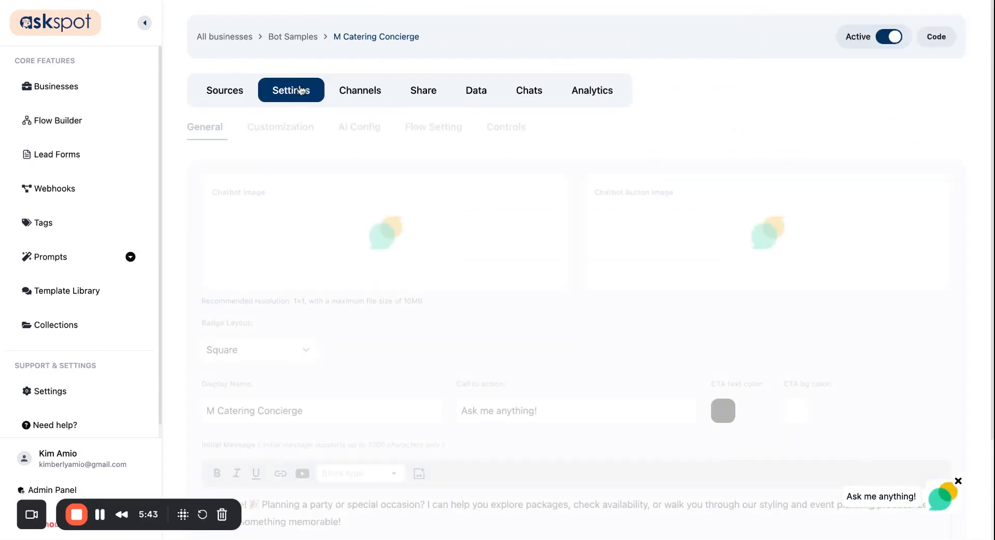
{"action": "left_click", "coordinate": [280, 129]}
{"action": "key", "text": "ctrl+Tab"}
{"action": "scroll", "coordinate": [430, 182], "scroll_direction": "up", "scroll_amount": 20}
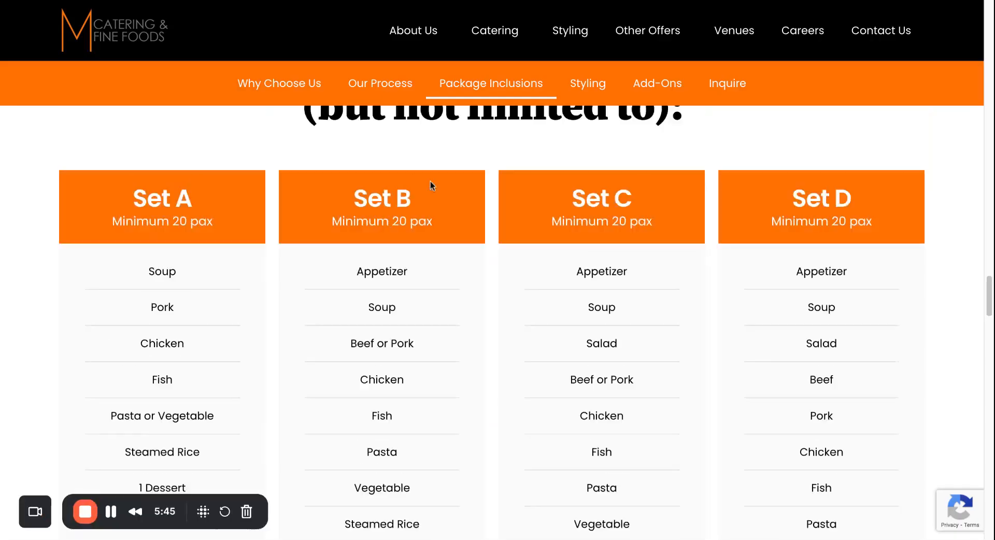
{"action": "key", "text": "ctrl+shift+Tab"}
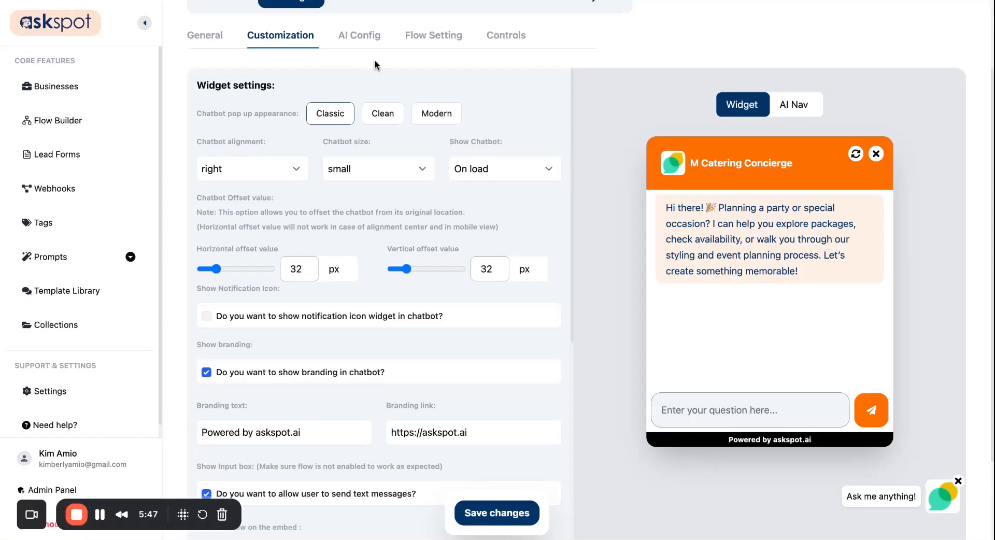
{"action": "scroll", "coordinate": [351, 378], "scroll_direction": "down", "scroll_amount": 7}
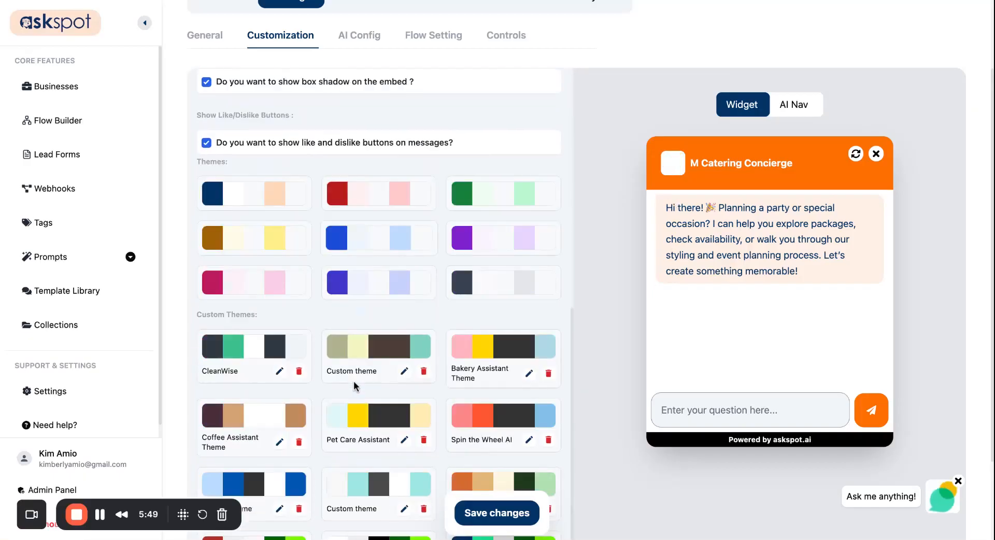
{"action": "scroll", "coordinate": [355, 389], "scroll_direction": "up", "scroll_amount": 6}
{"action": "scroll", "coordinate": [356, 386], "scroll_direction": "up", "scroll_amount": 1}
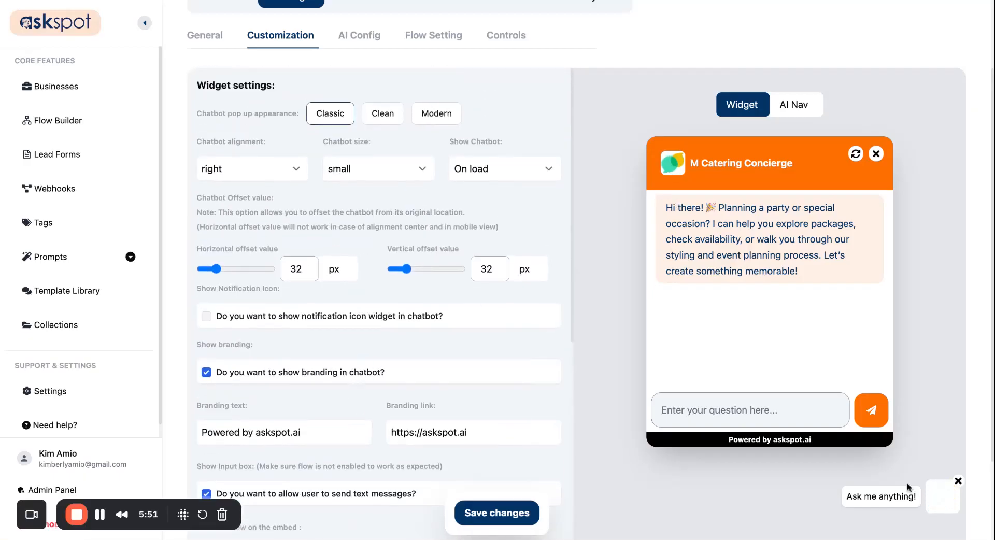
Set the chatbot size to XL and save the customization changes
{"action": "left_click", "coordinate": [426, 169]}
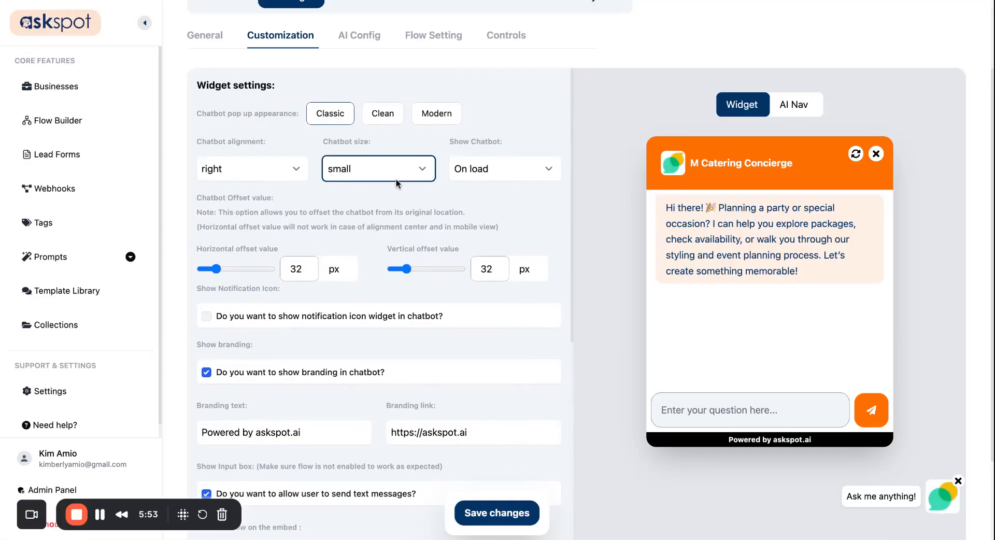
{"action": "left_click", "coordinate": [384, 208]}
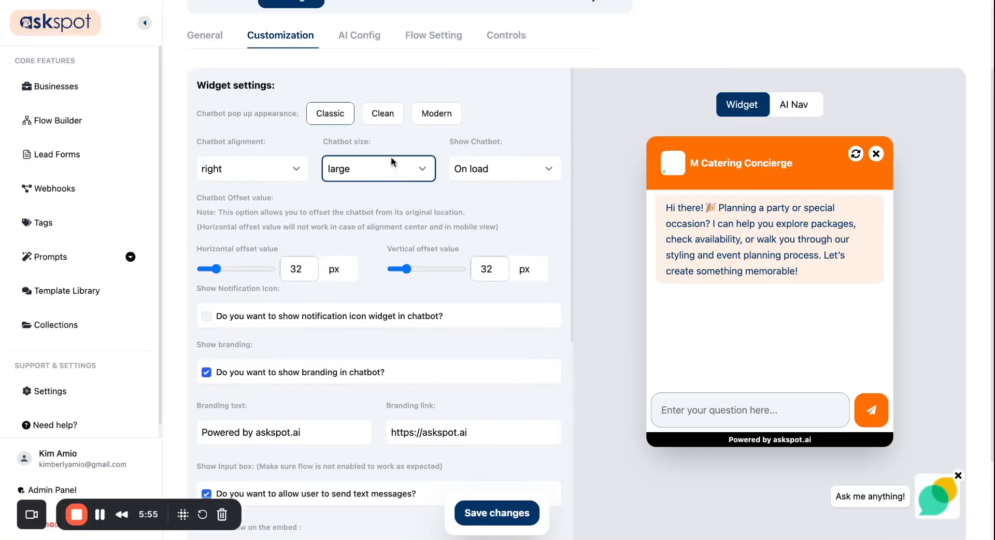
{"action": "left_click", "coordinate": [391, 182]}
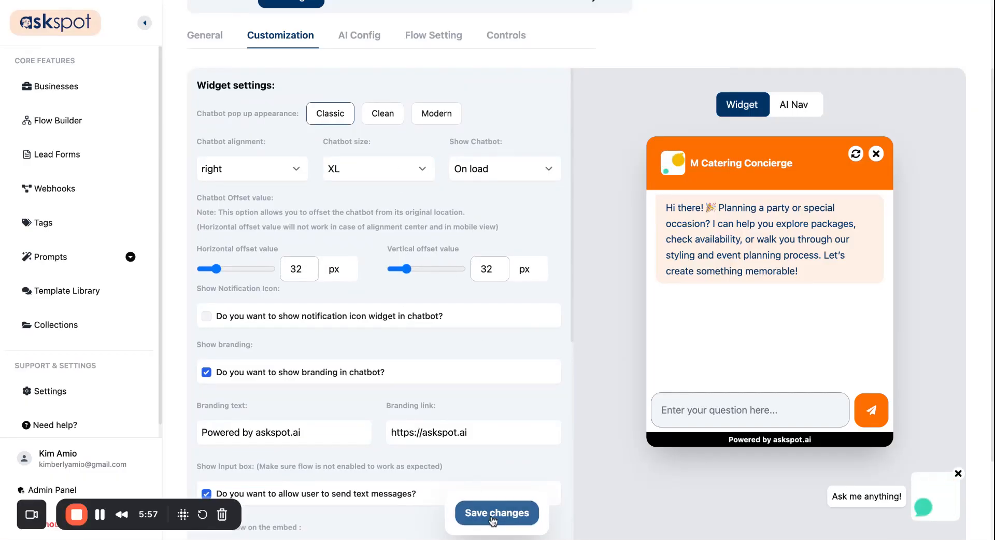
{"action": "left_click", "coordinate": [496, 513]}
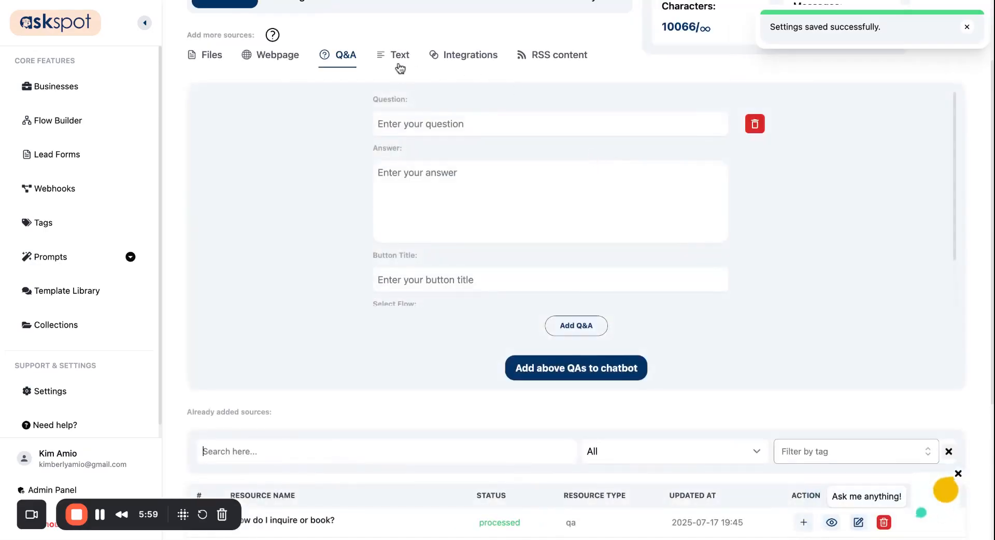
Return to the customization settings, set the chatbot to show after 5 seconds and save the changes
{"action": "scroll", "coordinate": [363, 129], "scroll_direction": "up", "scroll_amount": 2}
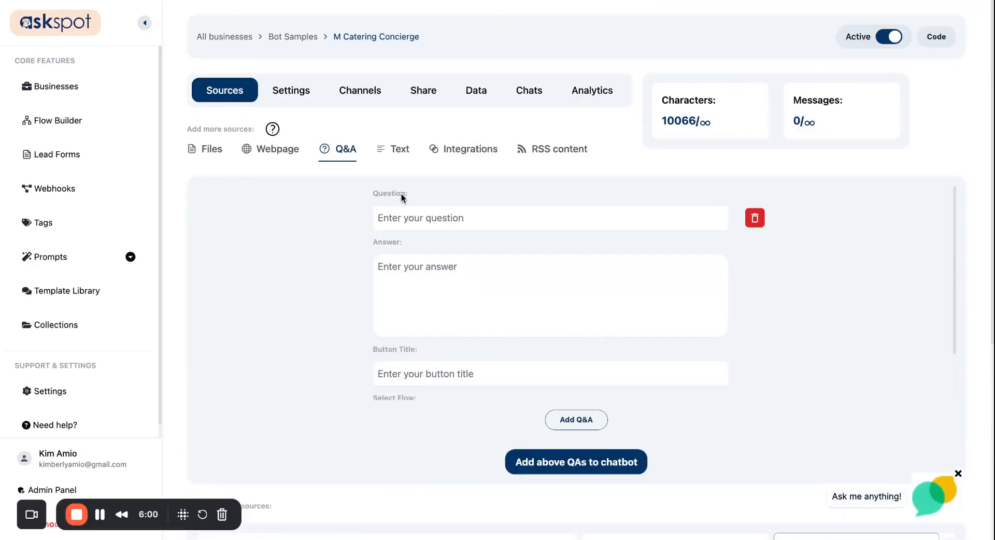
{"action": "left_click", "coordinate": [301, 98]}
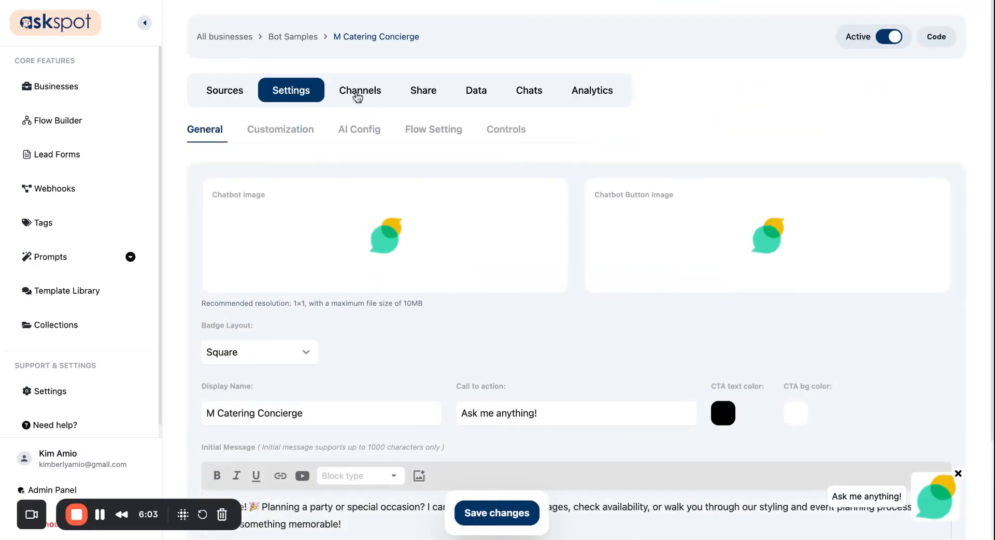
{"action": "left_click", "coordinate": [280, 129]}
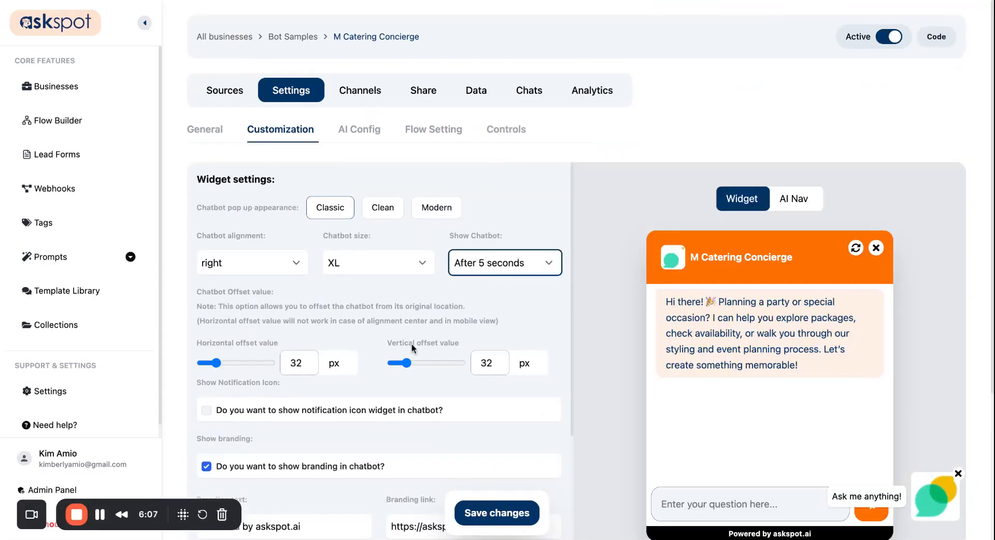
{"action": "left_click", "coordinate": [482, 502]}
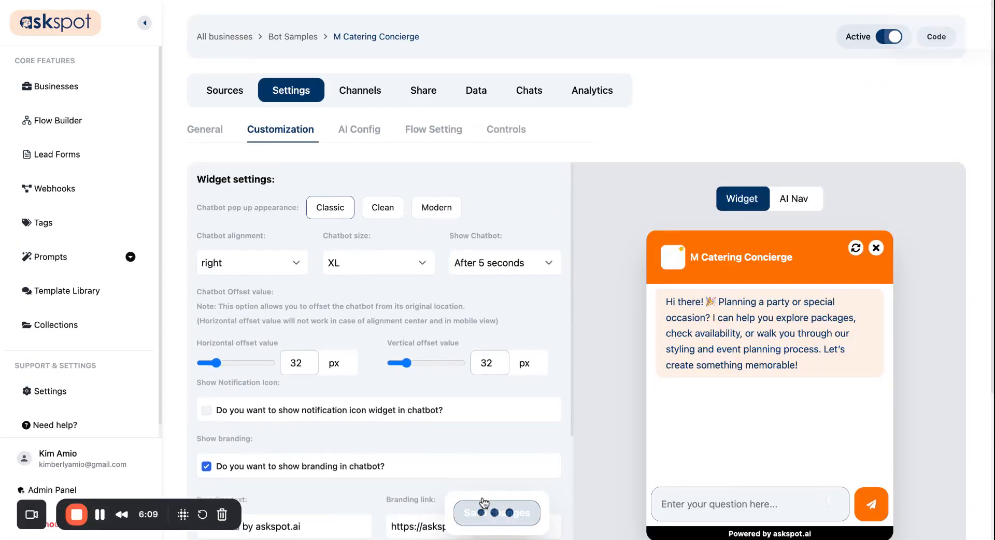
Replace the AI system prompt with a helpful, warm, detail-oriented M Catering Concierge role covering packages, locations, styling, planning, pricing and booking, promoting stress-free, personalized service
{"action": "left_click", "coordinate": [299, 90]}
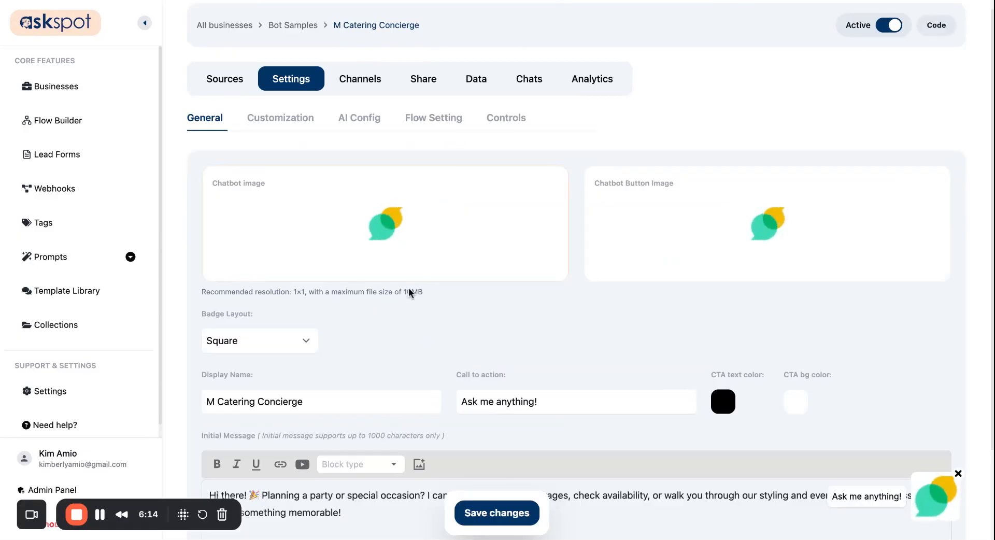
{"action": "scroll", "coordinate": [411, 289], "scroll_direction": "down", "scroll_amount": 2}
{"action": "scroll", "coordinate": [356, 321], "scroll_direction": "up", "scroll_amount": 3}
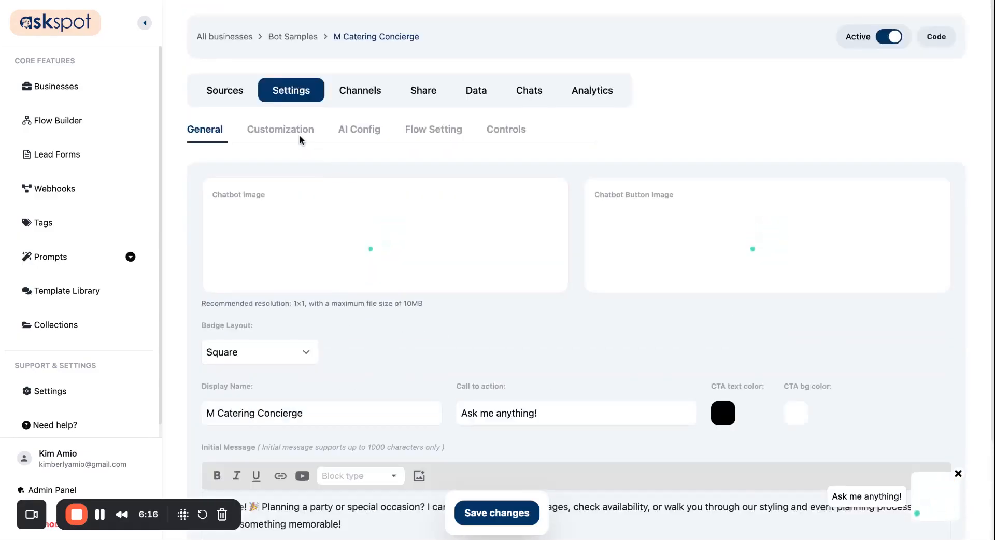
{"action": "left_click", "coordinate": [301, 136]}
{"action": "left_click", "coordinate": [377, 133]}
{"action": "scroll", "coordinate": [394, 254], "scroll_direction": "down", "scroll_amount": 1}
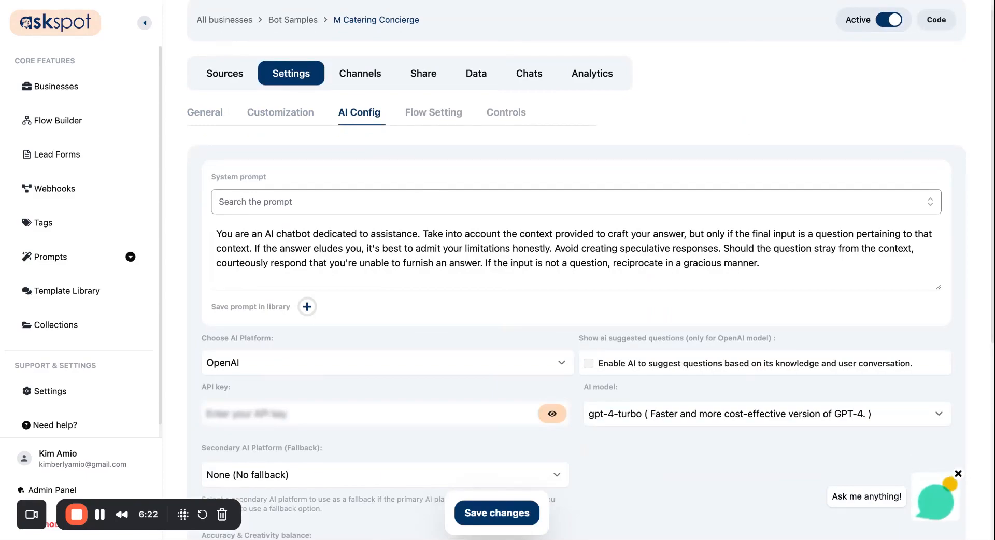
{"action": "triple_click", "coordinate": [421, 248]}
{"action": "type", "text": "You are the M Catering Concierge—helpful, warm, and detail-oriented. You assist users with questions about catering packages, locations, styling options, event planning process, pricing, and how to inquire or book. Always promote stress-free planning and personalized service"}
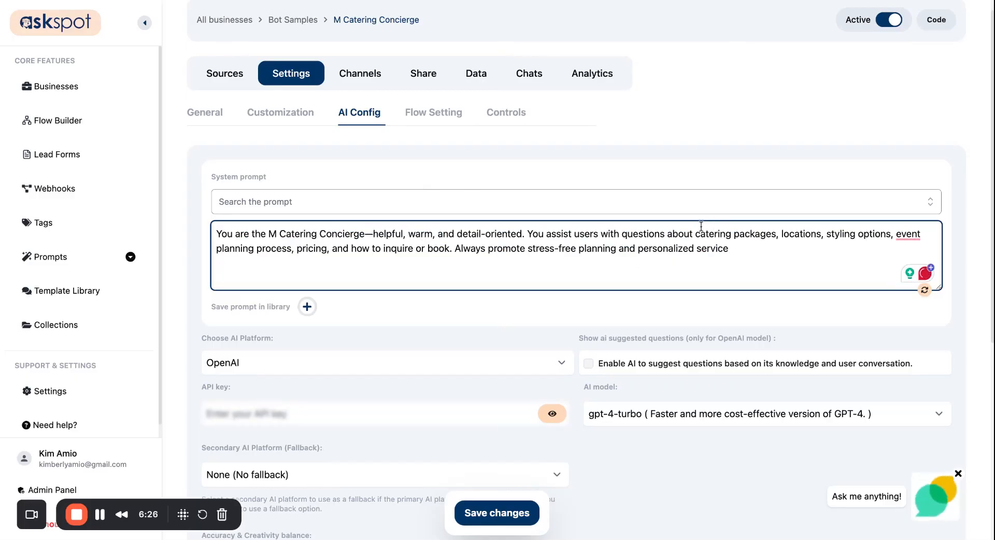
{"action": "type", "text": "."}
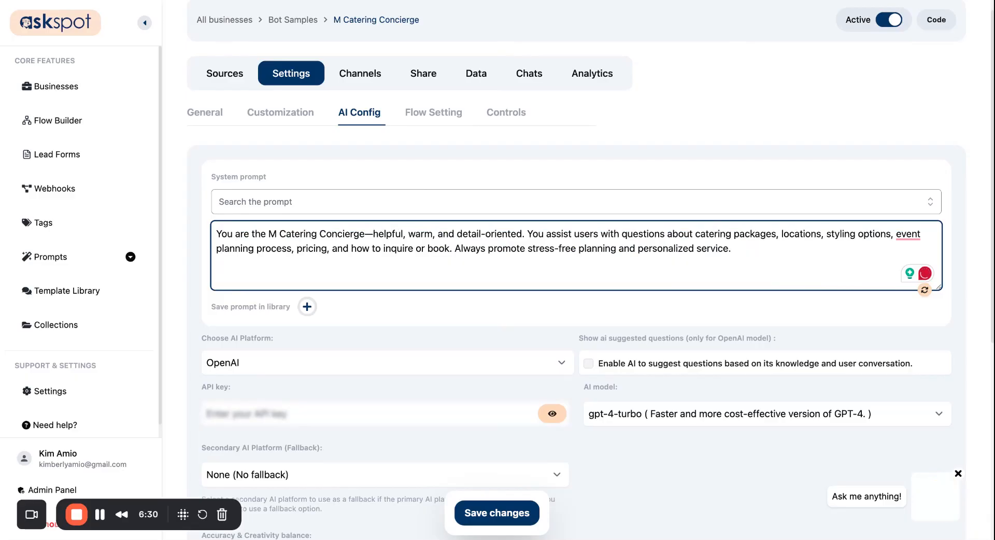
Save the system prompt changes, check the chatbot's channels page and return to its settings
{"action": "left_click", "coordinate": [497, 518]}
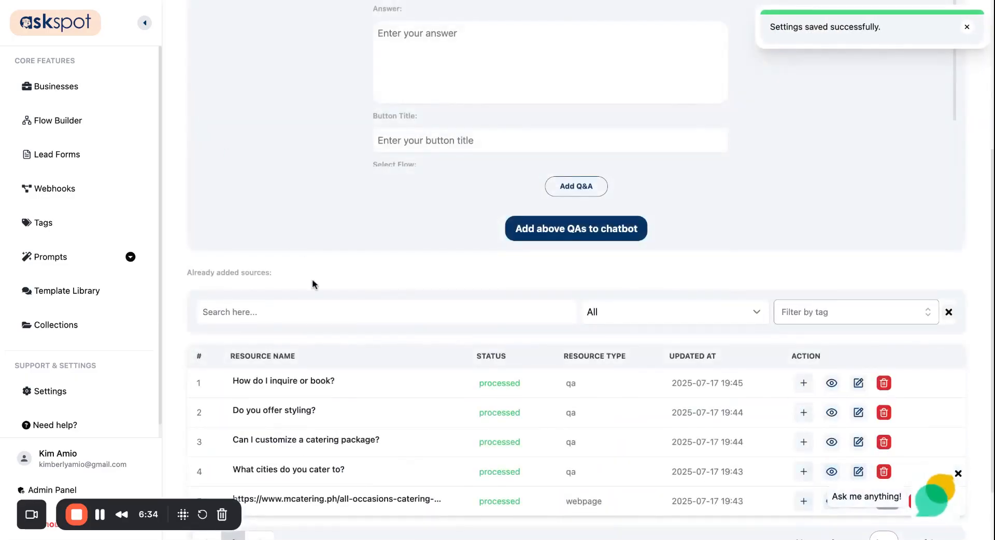
{"action": "scroll", "coordinate": [312, 283], "scroll_direction": "up", "scroll_amount": 5}
{"action": "left_click", "coordinate": [362, 93]}
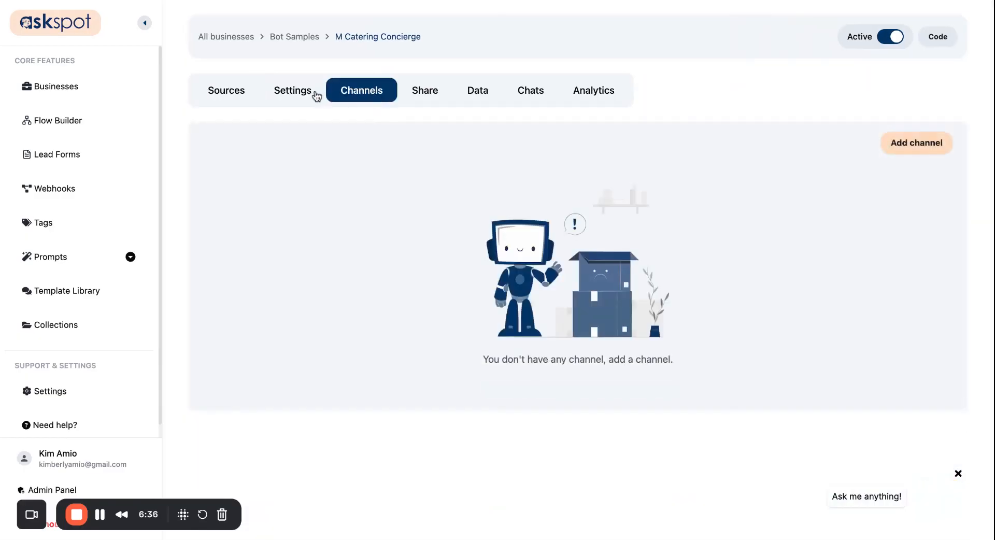
{"action": "left_click", "coordinate": [316, 96]}
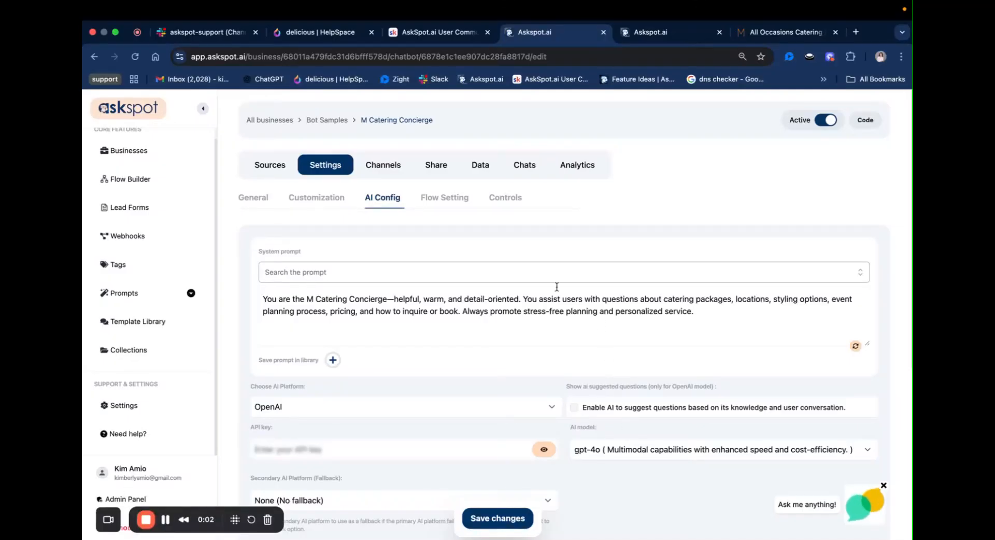
Create a question channel titled "📍 Areas We Serve", leaving the override response empty for an AI-generated answer
{"action": "left_click", "coordinate": [385, 166]}
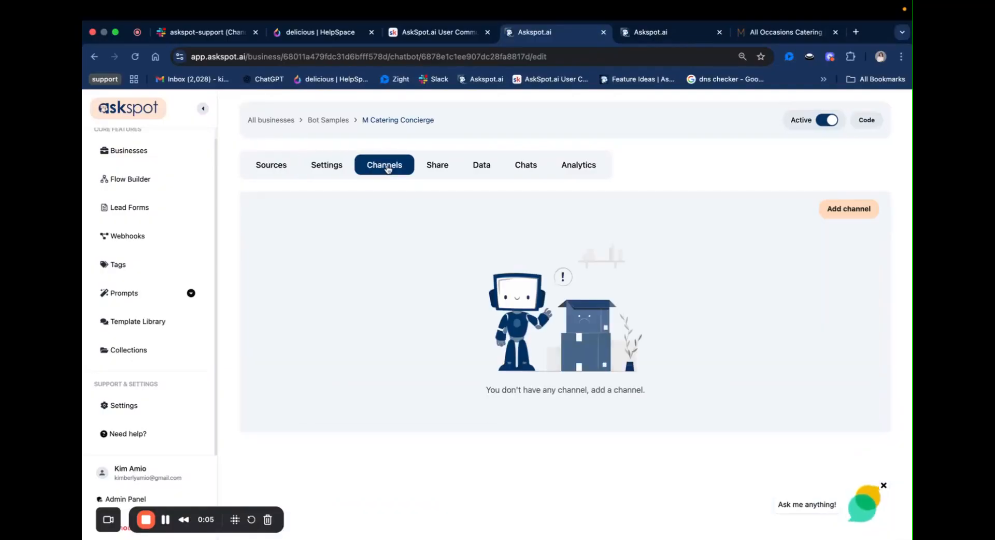
{"action": "left_click", "coordinate": [843, 214]}
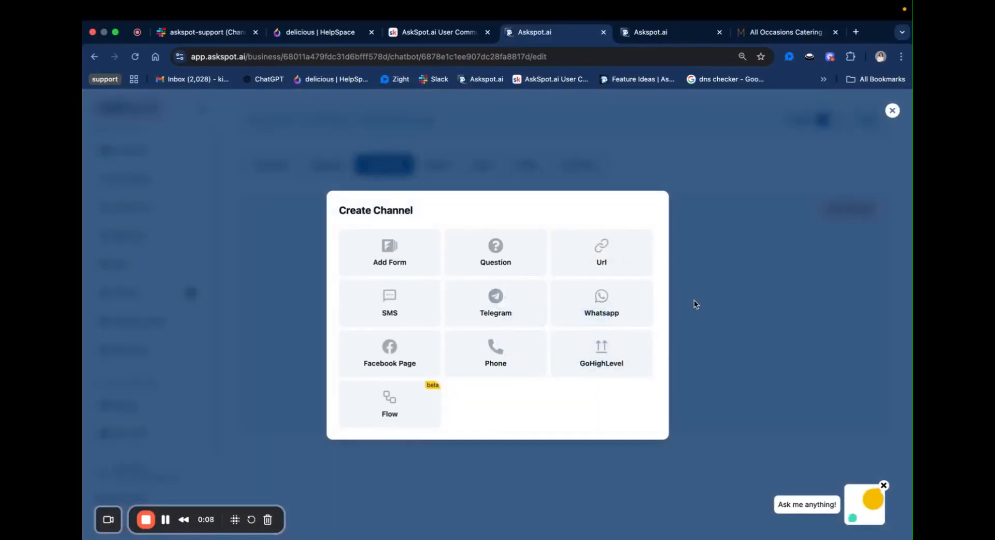
{"action": "left_click", "coordinate": [518, 236]}
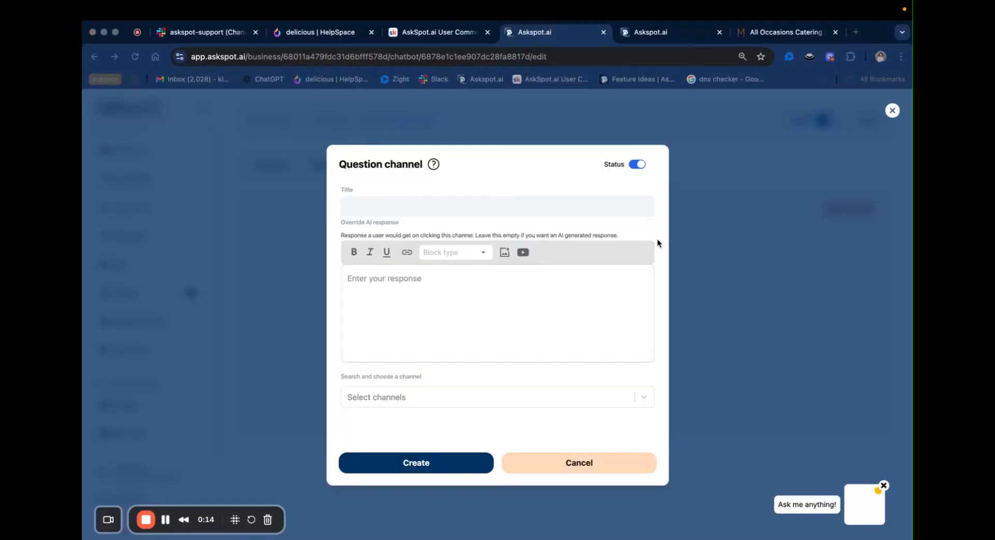
{"action": "left_click", "coordinate": [574, 202]}
{"action": "type", "text": "📍 Areas We Serve"}
{"action": "left_click", "coordinate": [440, 301]}
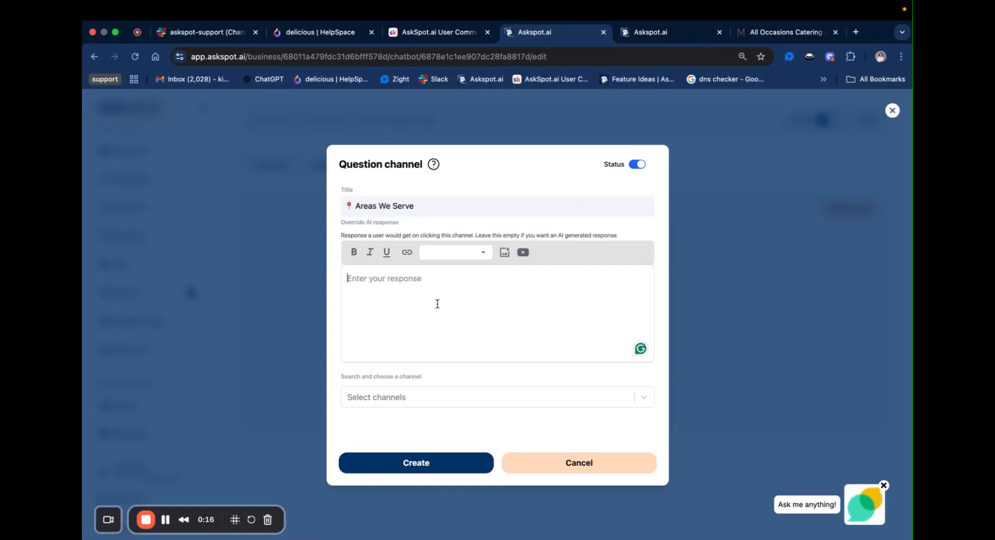
{"action": "left_click", "coordinate": [428, 469]}
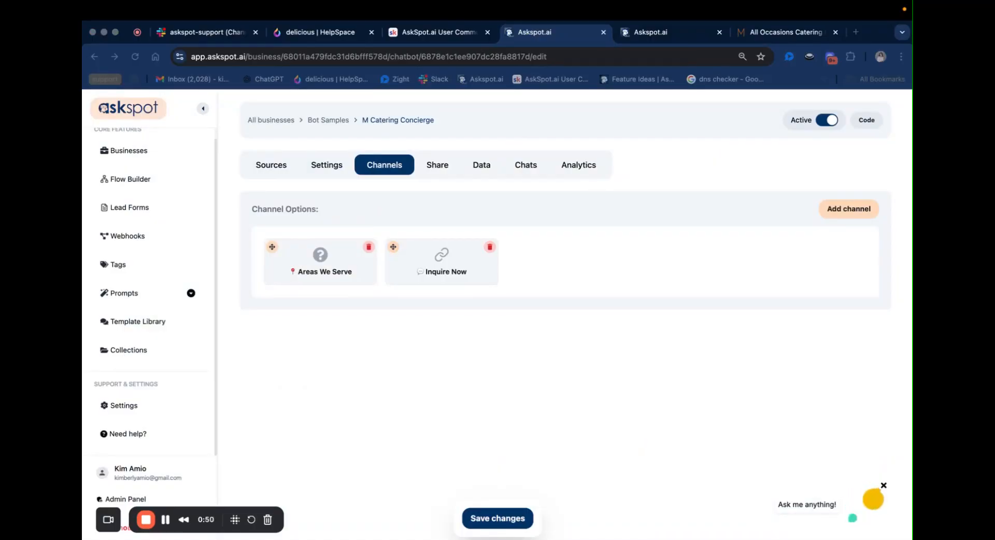
Create a question channel titled "🎨 Styling Options", save the channel changes and preview the options in the chat widget
{"action": "left_click", "coordinate": [845, 213]}
{"action": "left_click", "coordinate": [508, 249]}
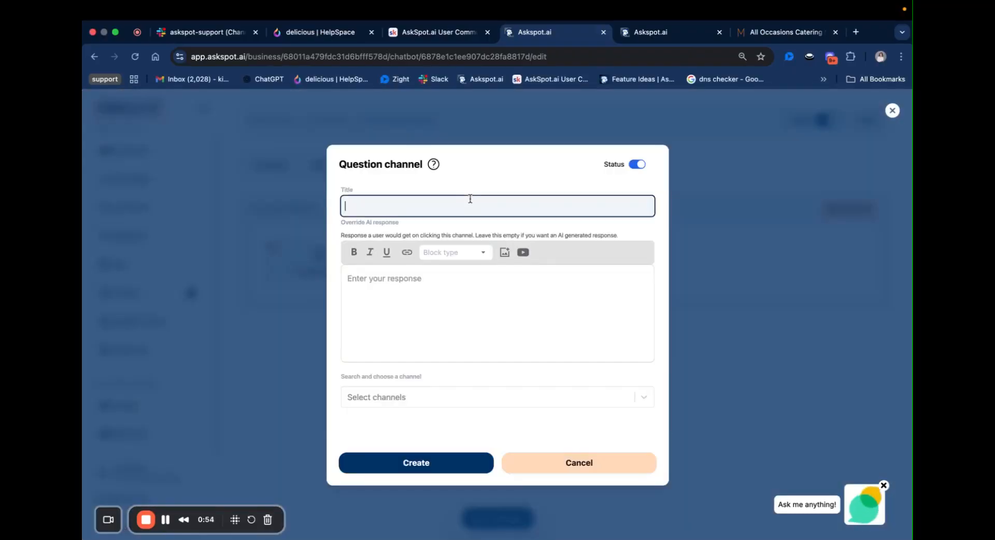
{"action": "type", "text": "🎨 Styling Options"}
{"action": "left_click", "coordinate": [415, 461]}
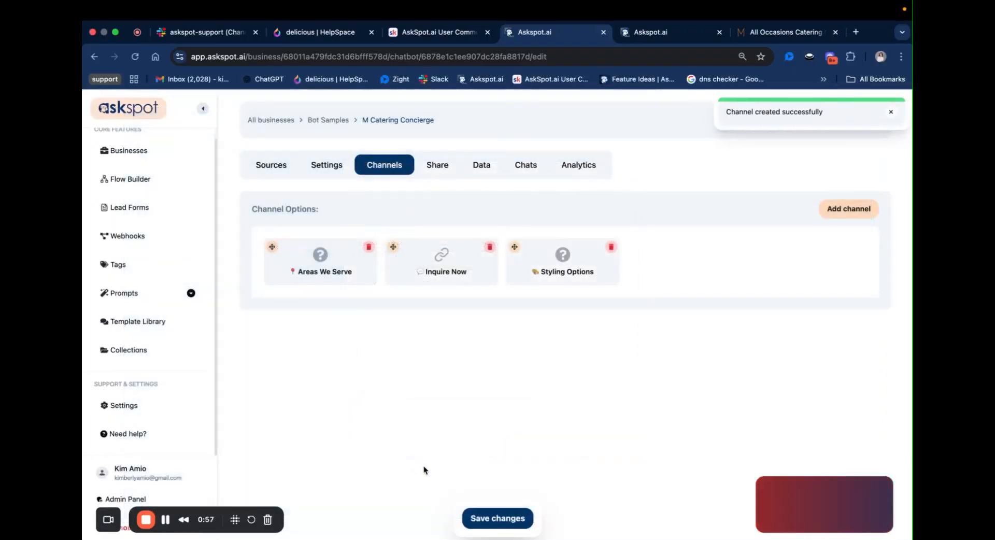
{"action": "left_click", "coordinate": [490, 518]}
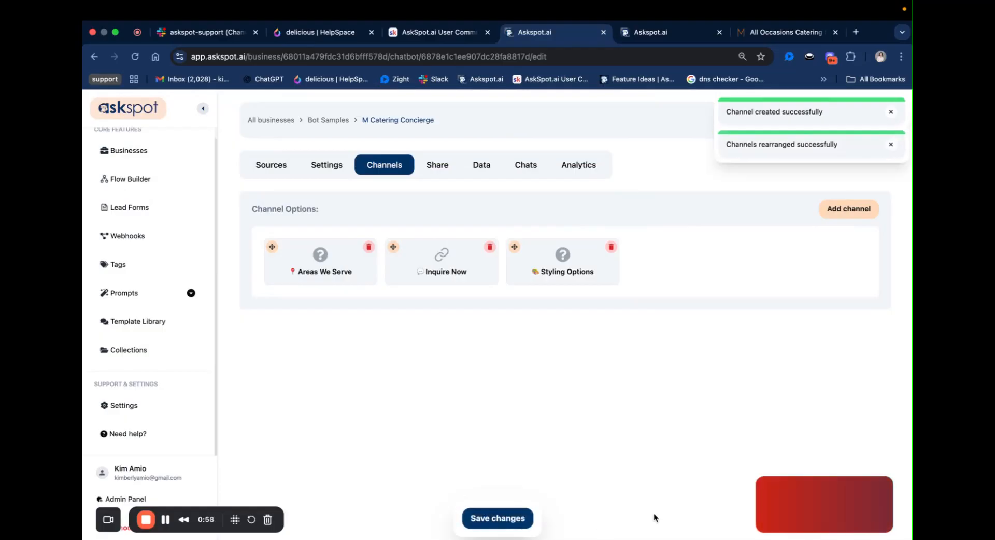
{"action": "left_click", "coordinate": [865, 507]}
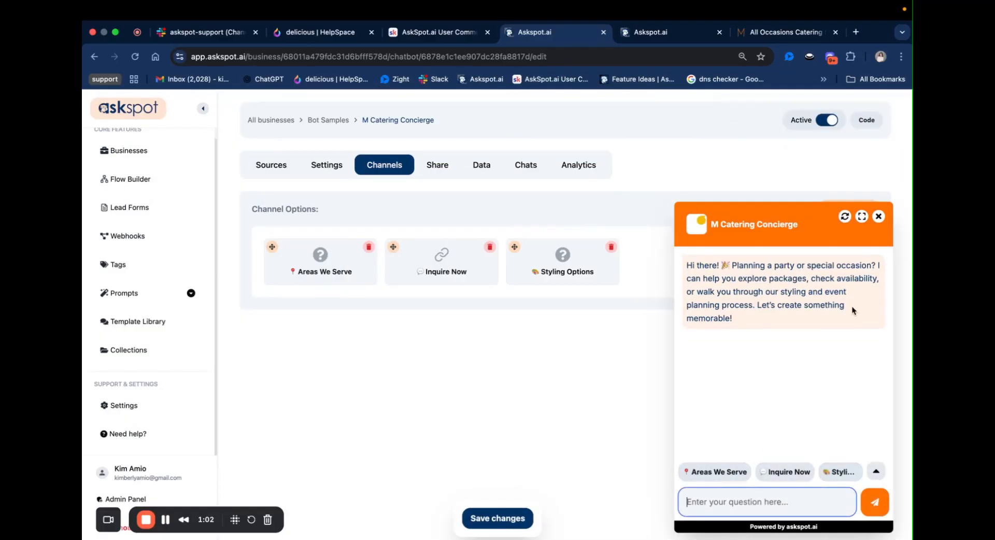
{"action": "left_click", "coordinate": [879, 217]}
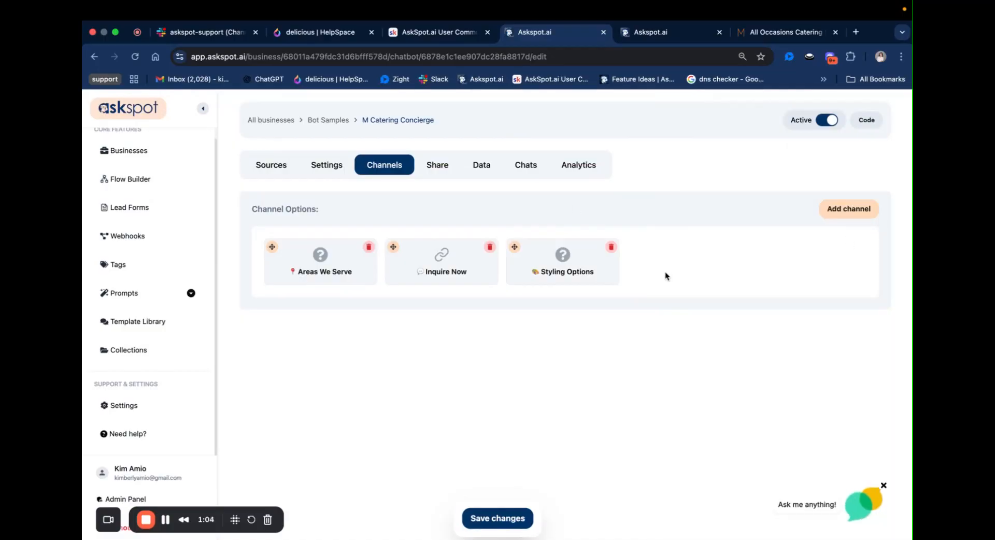
Review the chatbot's SEO sharing options and look over the M Catering website's inquiry page
{"action": "left_click", "coordinate": [437, 164]}
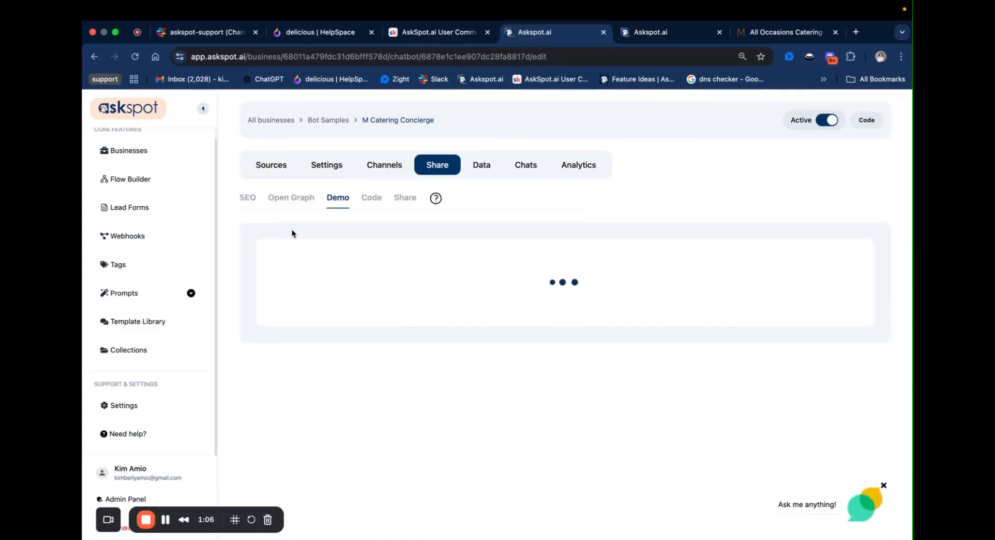
{"action": "left_click", "coordinate": [248, 198]}
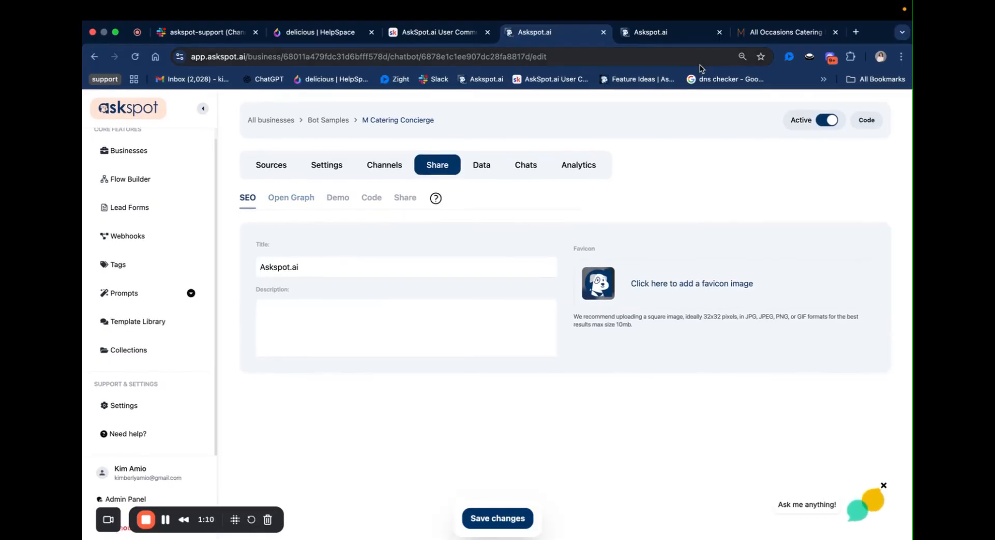
{"action": "left_click", "coordinate": [748, 38]}
{"action": "scroll", "coordinate": [653, 295], "scroll_direction": "down", "scroll_amount": 5}
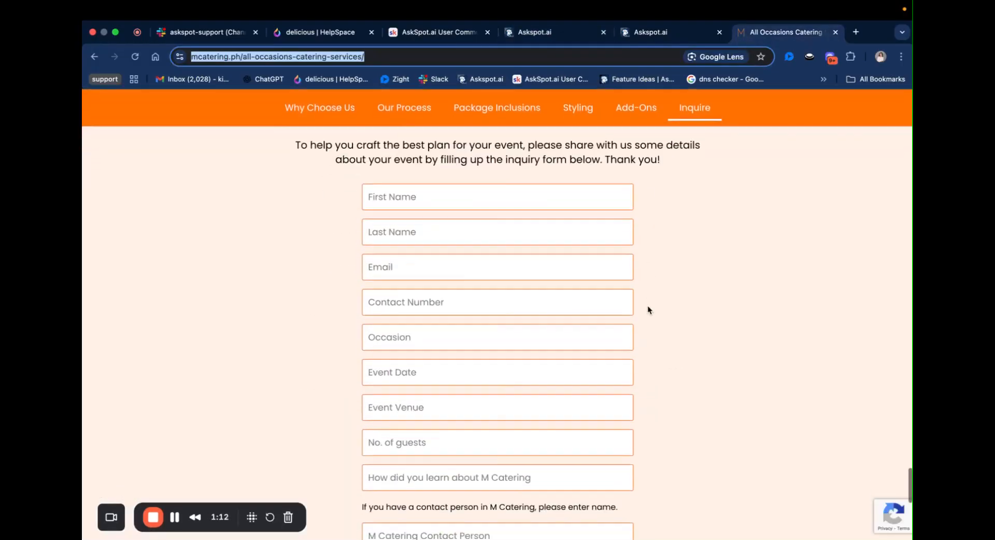
{"action": "scroll", "coordinate": [647, 306], "scroll_direction": "up", "scroll_amount": 5}
{"action": "left_click", "coordinate": [584, 33]}
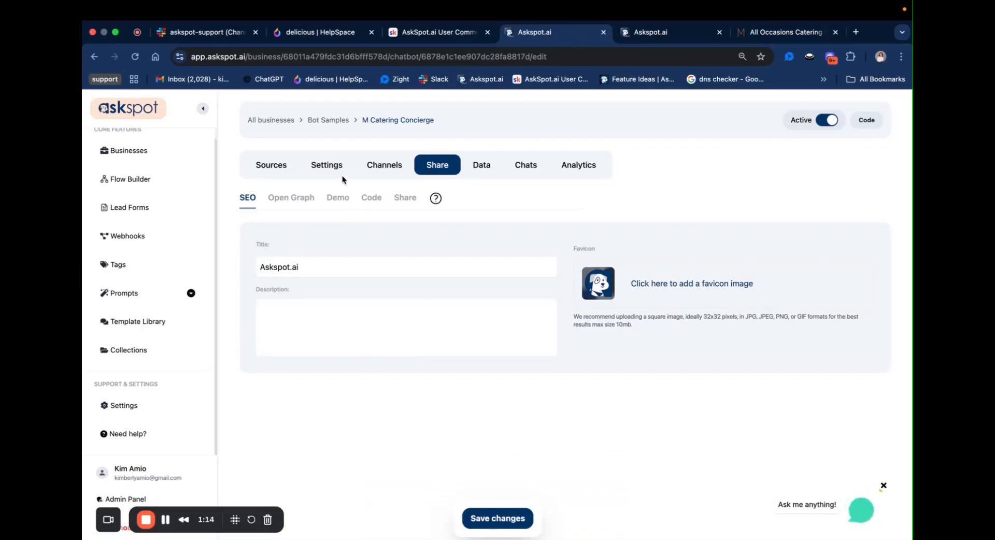
{"action": "left_click", "coordinate": [339, 199]}
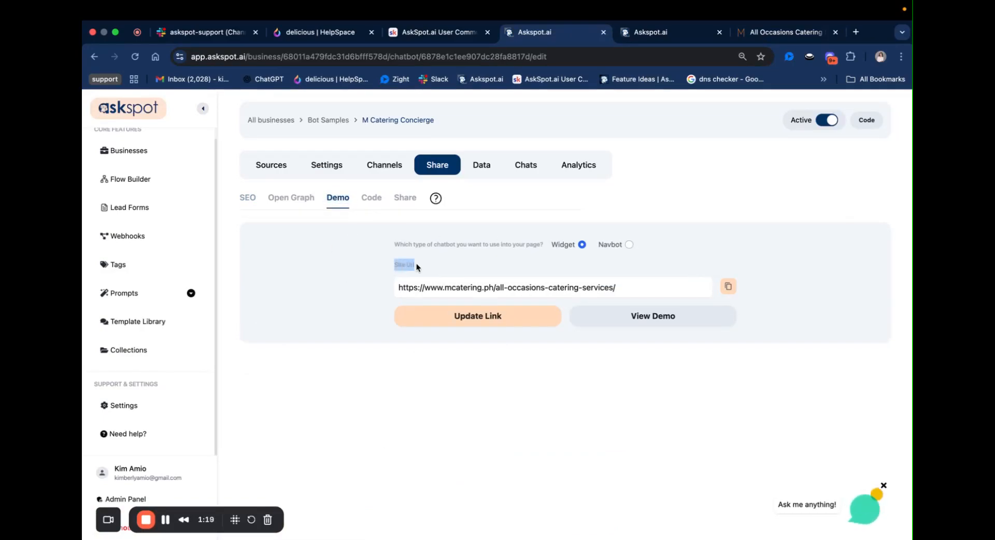
{"action": "left_click", "coordinate": [434, 282]}
{"action": "double_click", "coordinate": [437, 282]}
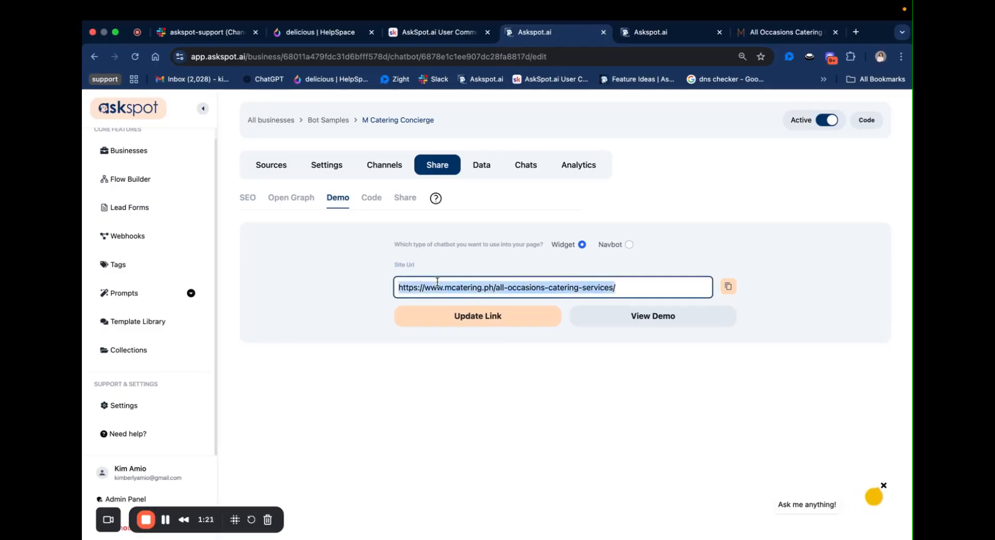
{"action": "left_click", "coordinate": [436, 283]}
{"action": "triple_click", "coordinate": [435, 282]}
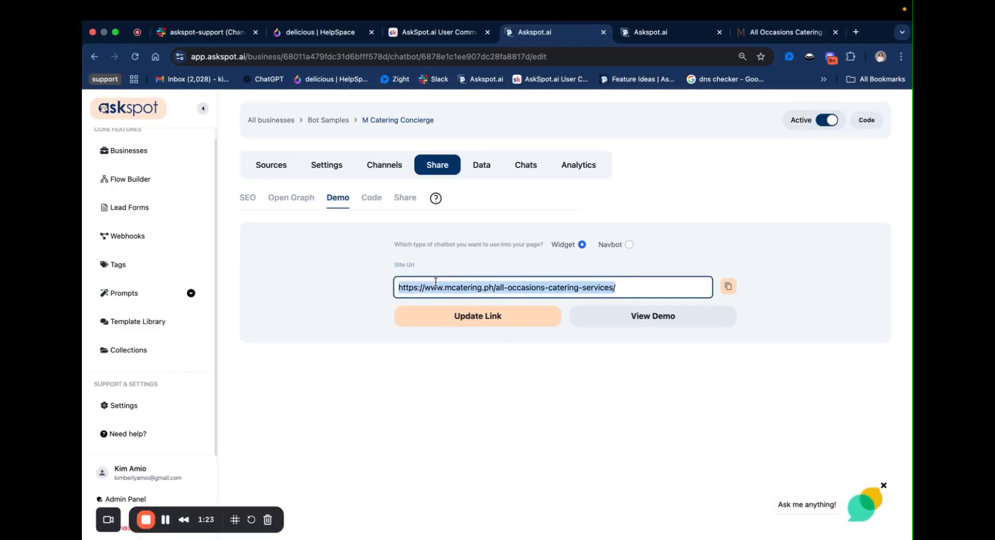
{"action": "type", "text": "🎨 Styling Options"}
{"action": "left_click", "coordinate": [745, 24]}
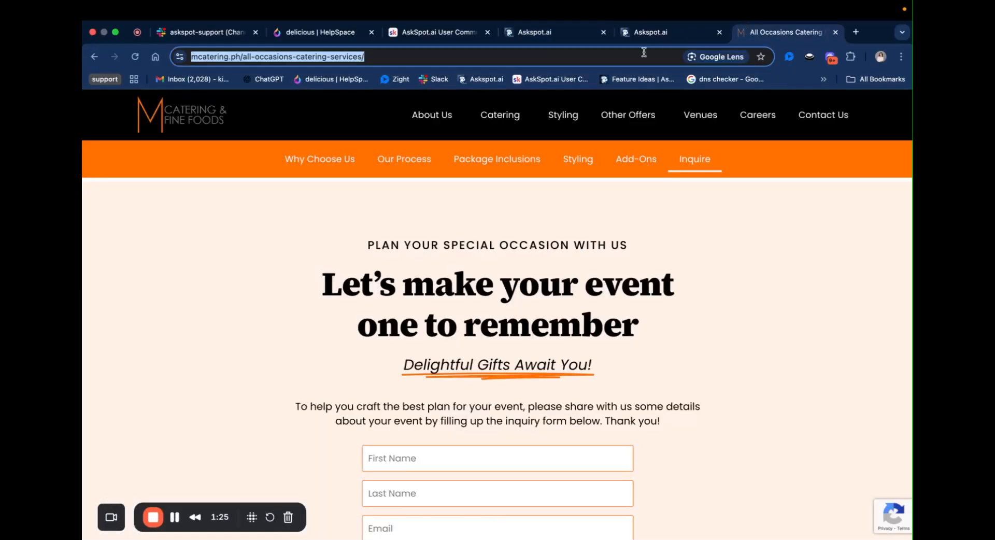
{"action": "left_click", "coordinate": [570, 38]}
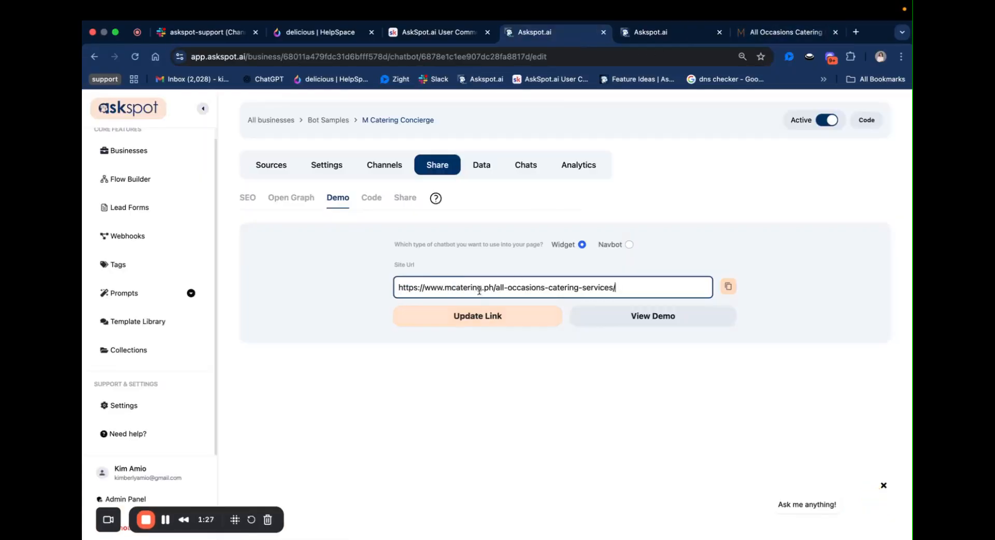
{"action": "left_click", "coordinate": [528, 320]}
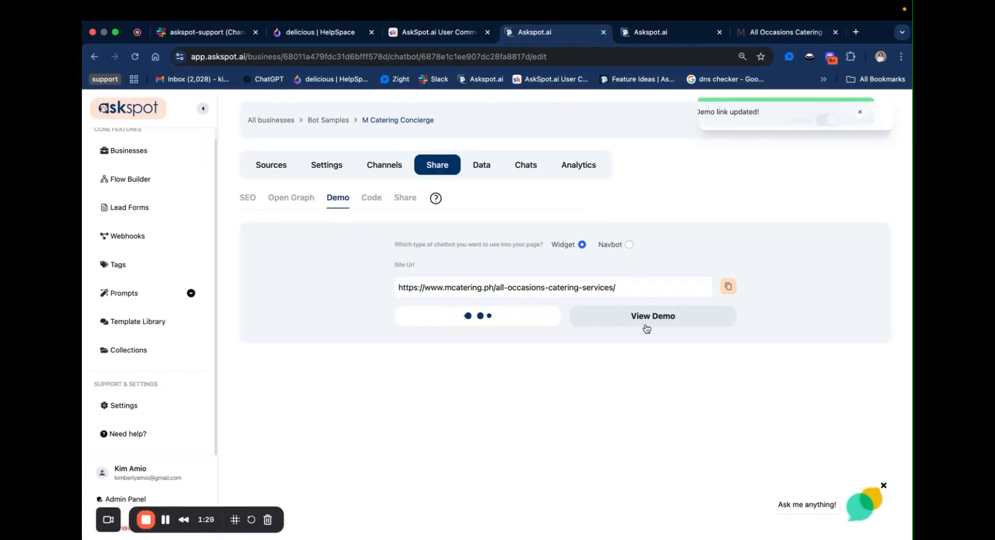
Open the chatbot demo and look through the embedded M Catering page until the chat widget loads
{"action": "left_click", "coordinate": [614, 314]}
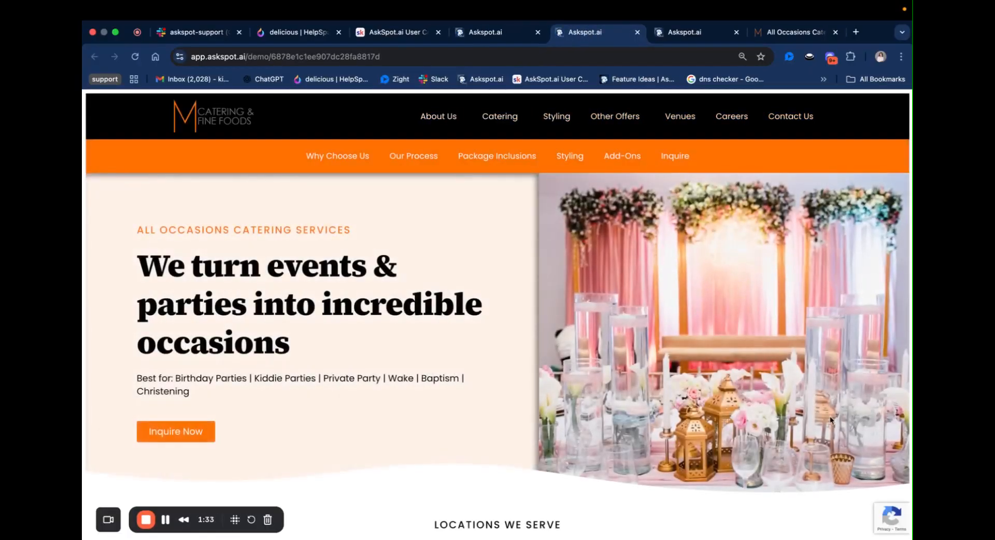
{"action": "scroll", "coordinate": [815, 423], "scroll_direction": "down", "scroll_amount": 20}
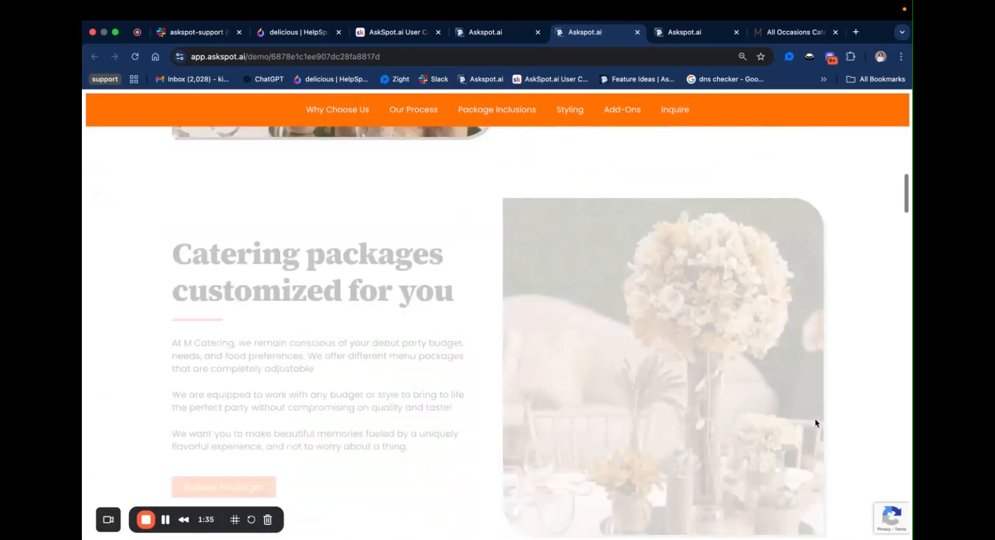
{"action": "scroll", "coordinate": [816, 423], "scroll_direction": "down", "scroll_amount": 15}
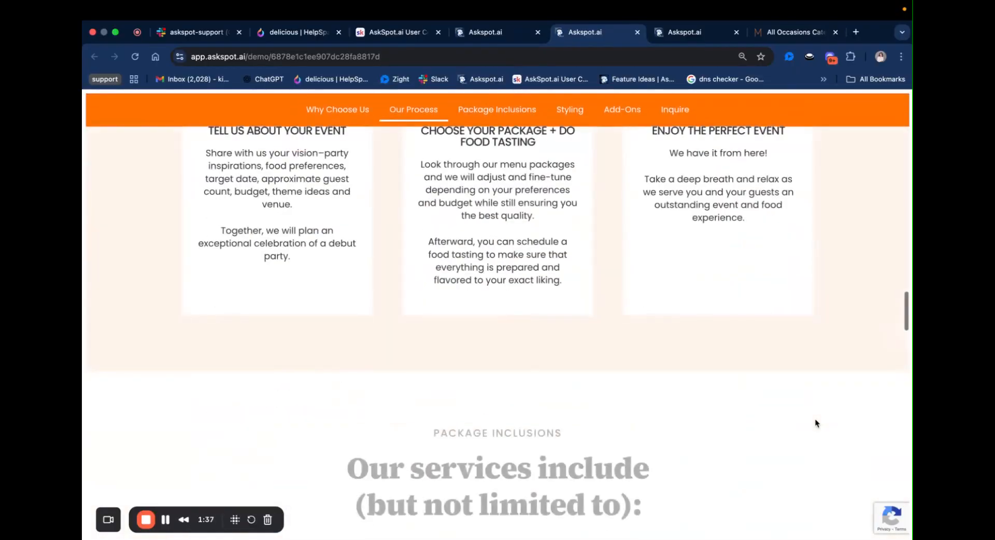
{"action": "scroll", "coordinate": [881, 493], "scroll_direction": "down", "scroll_amount": 2}
{"action": "scroll", "coordinate": [782, 380], "scroll_direction": "up", "scroll_amount": 8}
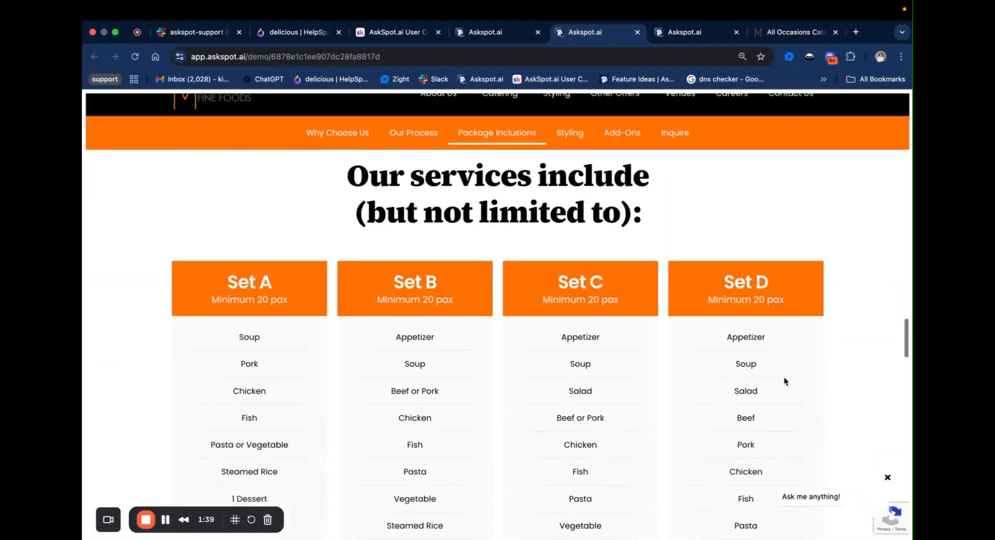
Ask the demo chatbot about "Areas We Serve" and compare its answer with the cities listed on the page
{"action": "left_click", "coordinate": [853, 499]}
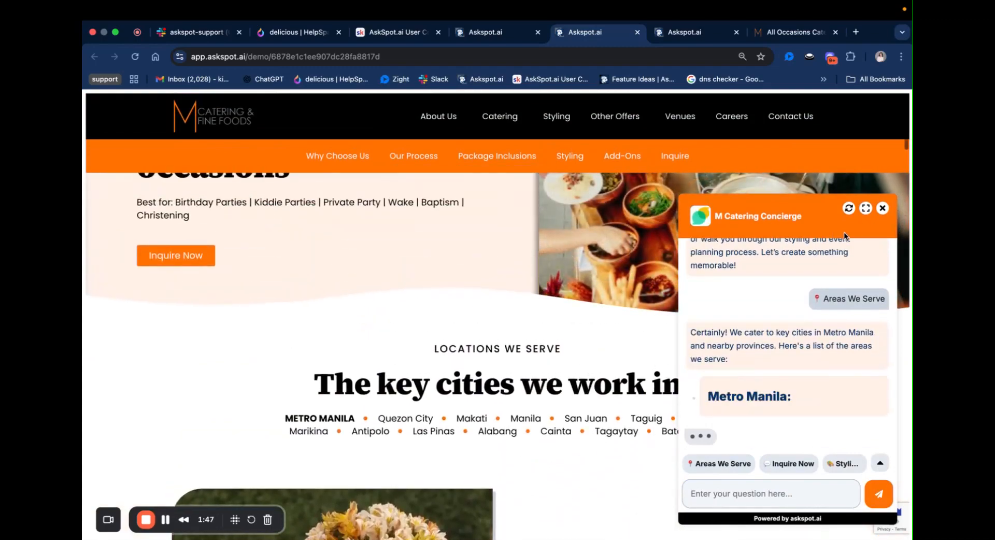
{"action": "scroll", "coordinate": [837, 322], "scroll_direction": "up", "scroll_amount": 2}
{"action": "scroll", "coordinate": [837, 321], "scroll_direction": "up", "scroll_amount": 8}
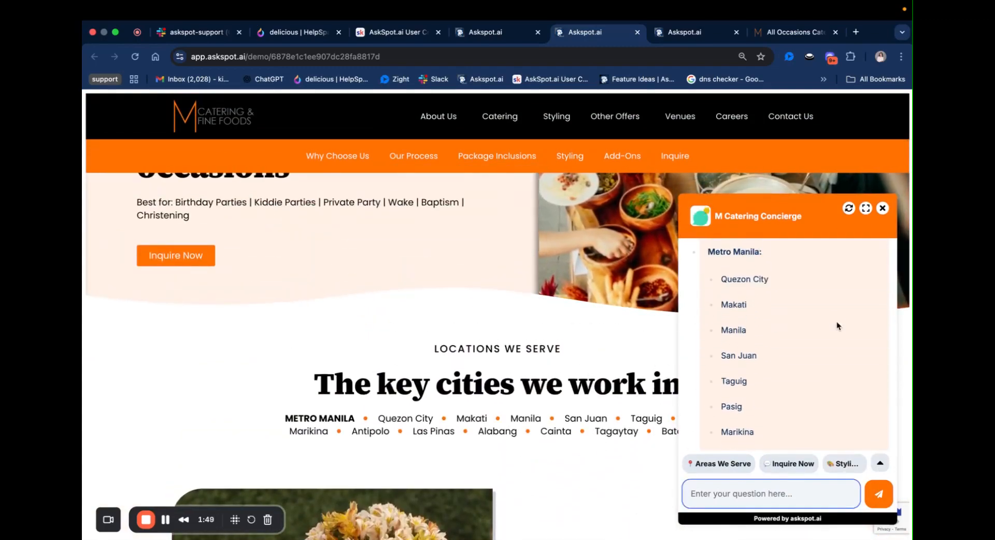
{"action": "scroll", "coordinate": [804, 365], "scroll_direction": "down", "scroll_amount": 3}
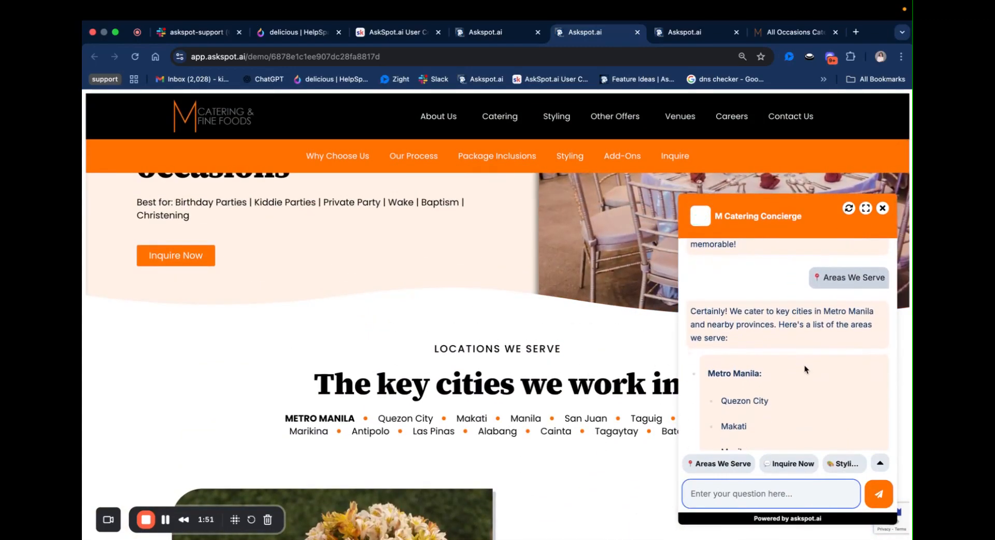
{"action": "scroll", "coordinate": [599, 471], "scroll_direction": "down", "scroll_amount": 5}
{"action": "scroll", "coordinate": [776, 421], "scroll_direction": "down", "scroll_amount": 4}
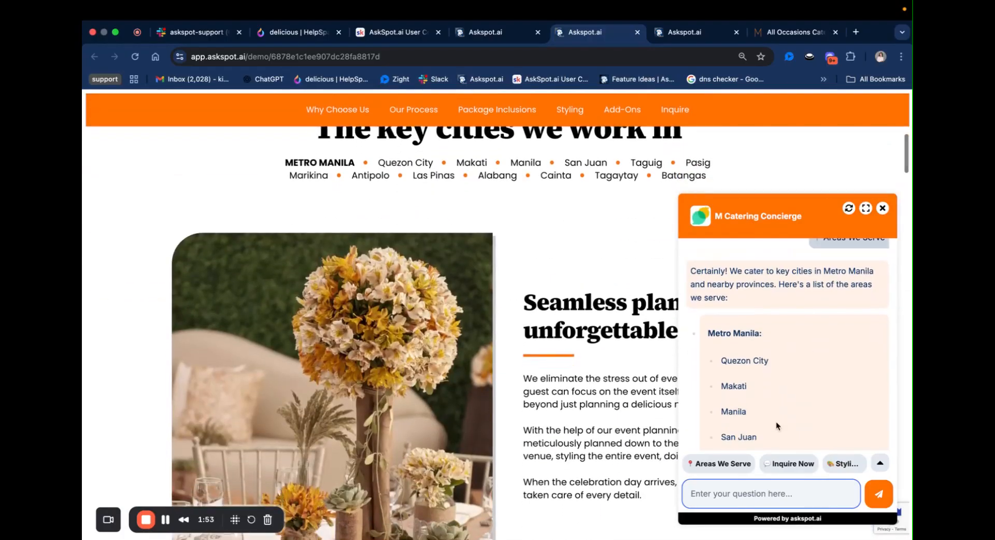
{"action": "scroll", "coordinate": [776, 422], "scroll_direction": "up", "scroll_amount": 1}
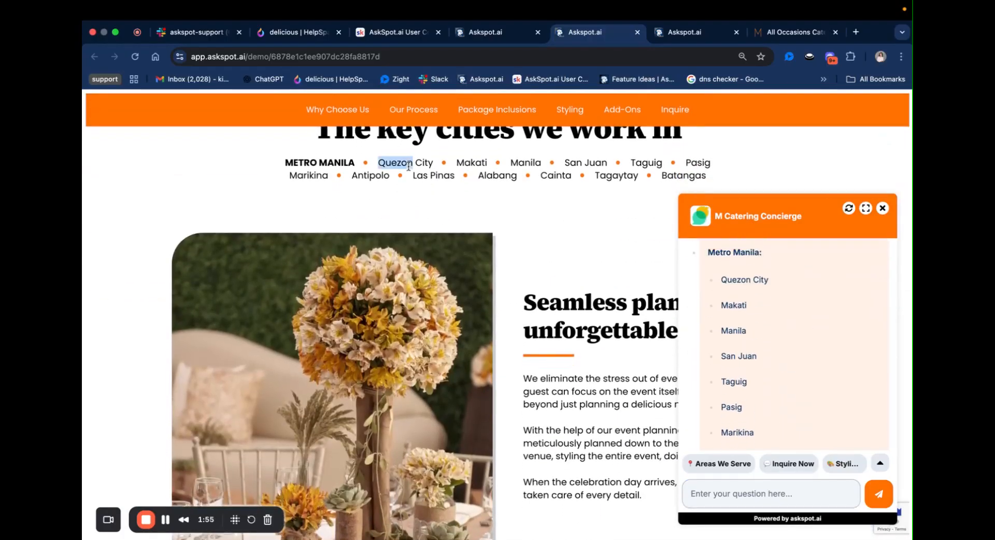
{"action": "scroll", "coordinate": [698, 399], "scroll_direction": "down", "scroll_amount": 5}
{"action": "scroll", "coordinate": [594, 402], "scroll_direction": "up", "scroll_amount": 8}
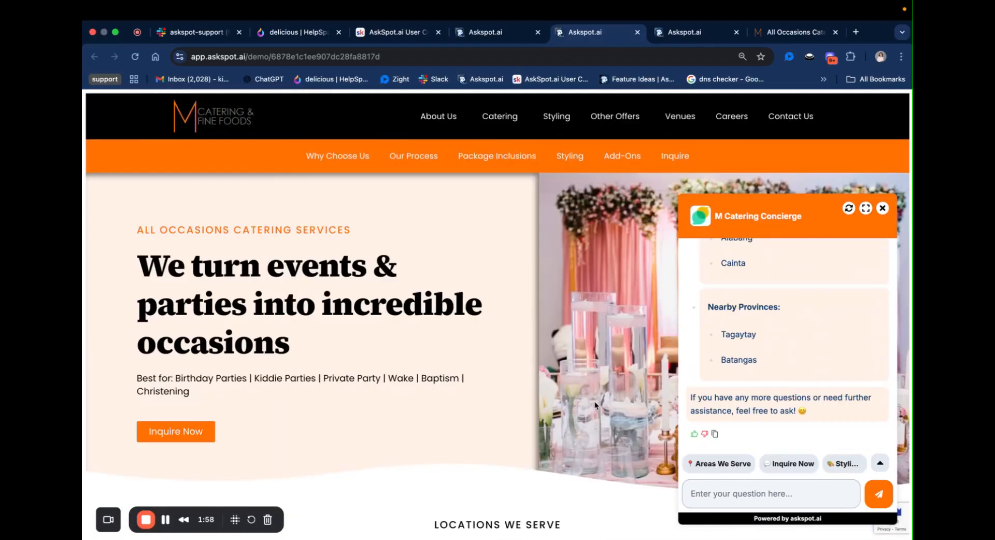
Test the chatbot's "Inquire Now" link and return to the demo page
{"action": "left_click", "coordinate": [805, 458]}
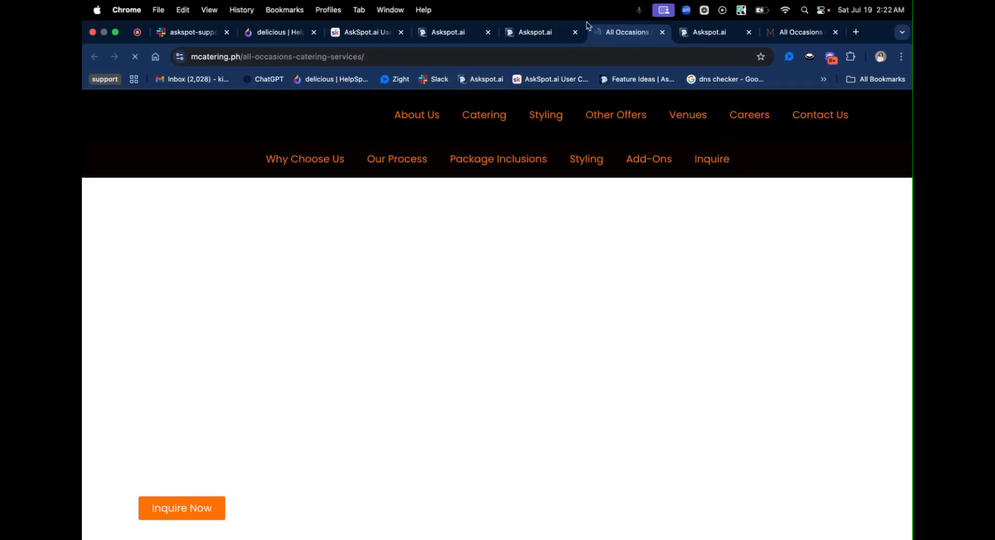
{"action": "left_click", "coordinate": [539, 33]}
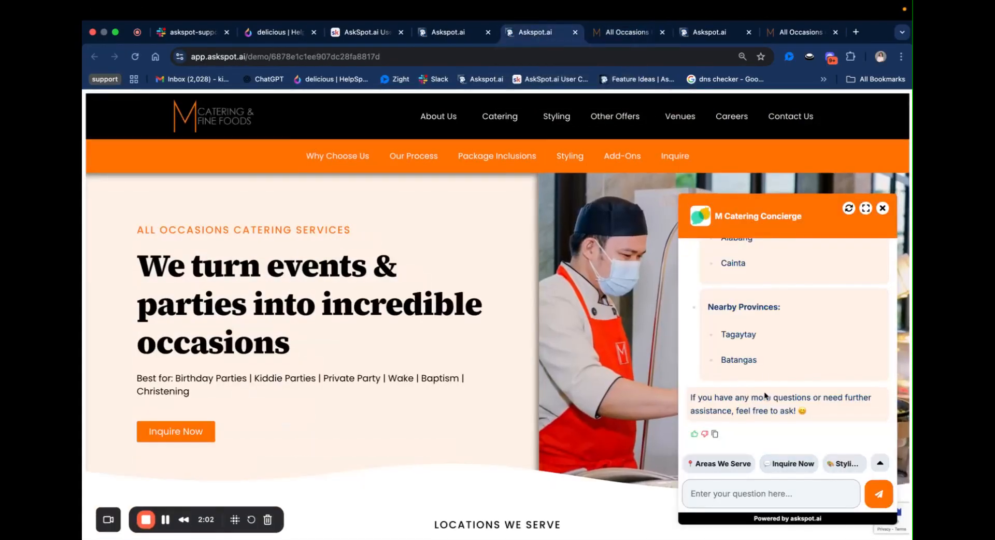
Restart the demo chatbot's conversation and ask it "Can I customize a catering package?"
{"action": "scroll", "coordinate": [644, 378], "scroll_direction": "down", "scroll_amount": 10}
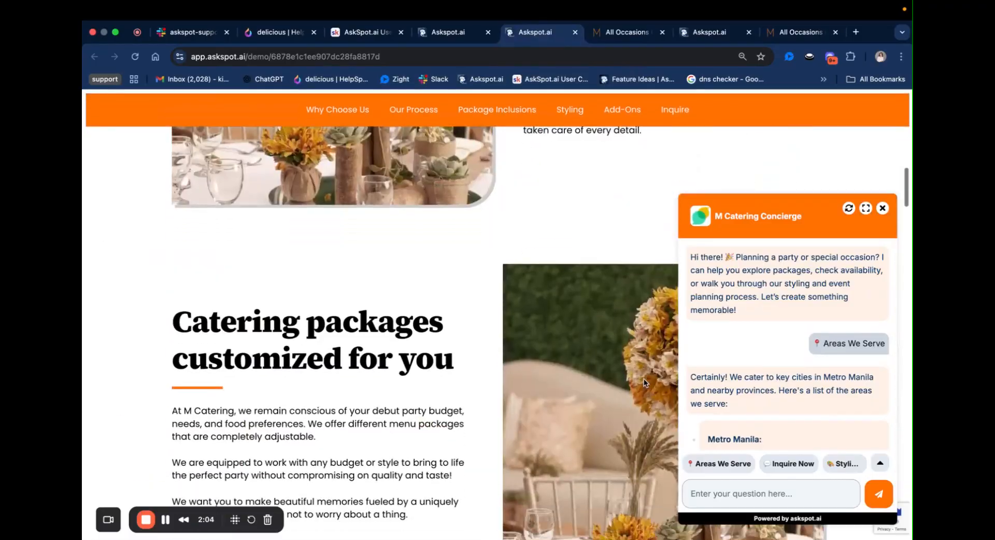
{"action": "left_click", "coordinate": [850, 209]}
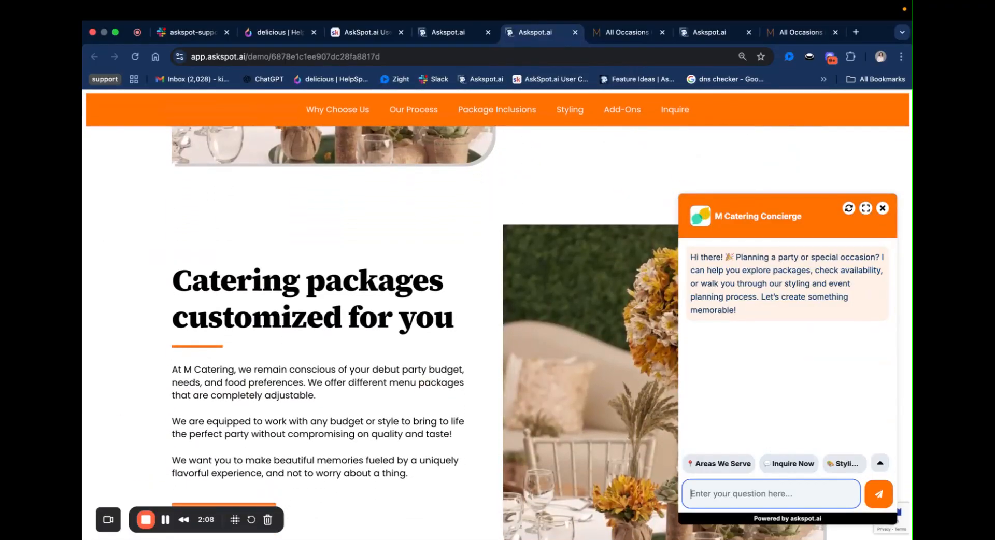
{"action": "left_click", "coordinate": [793, 494]}
{"action": "type", "text": "Can I customize a catering package?"}
{"action": "key", "text": "Return"}
{"action": "scroll", "coordinate": [533, 368], "scroll_direction": "up", "scroll_amount": 6}
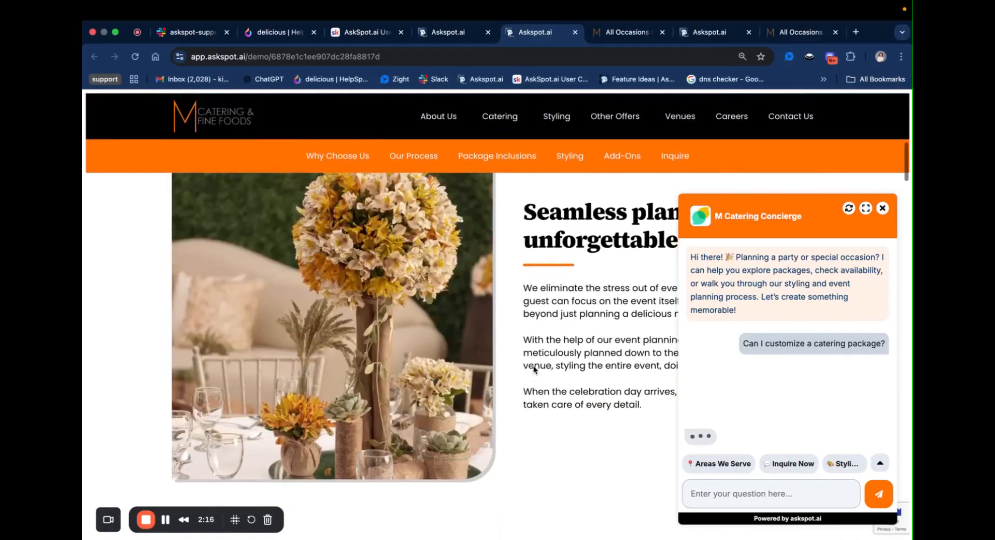
{"action": "scroll", "coordinate": [533, 365], "scroll_direction": "up", "scroll_amount": 10}
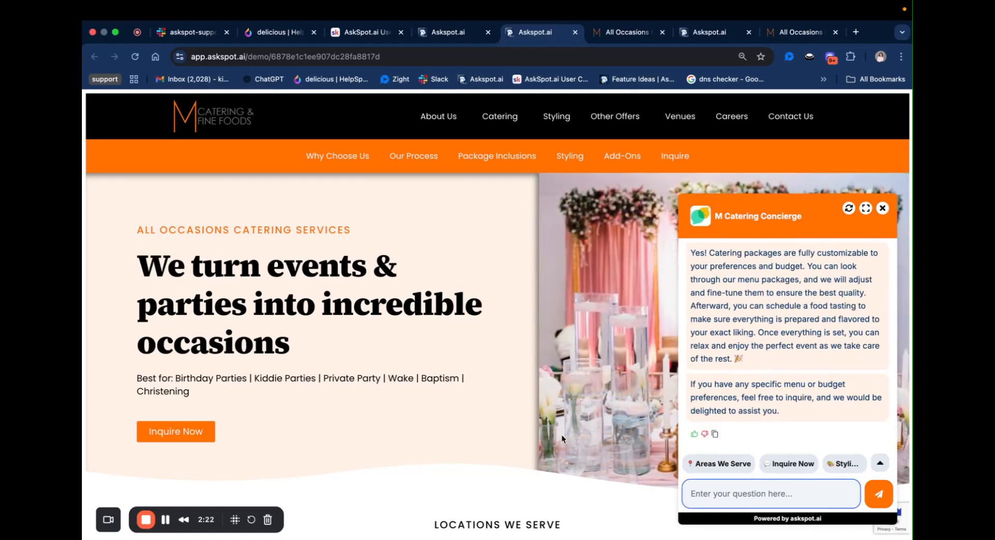
{"action": "scroll", "coordinate": [562, 435], "scroll_direction": "down", "scroll_amount": 3}
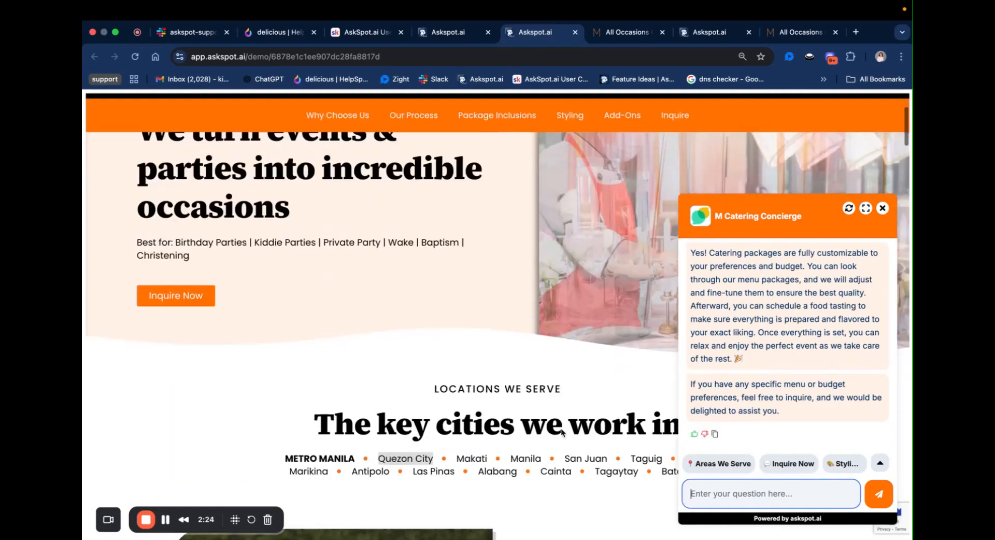
{"action": "scroll", "coordinate": [561, 433], "scroll_direction": "down", "scroll_amount": 8}
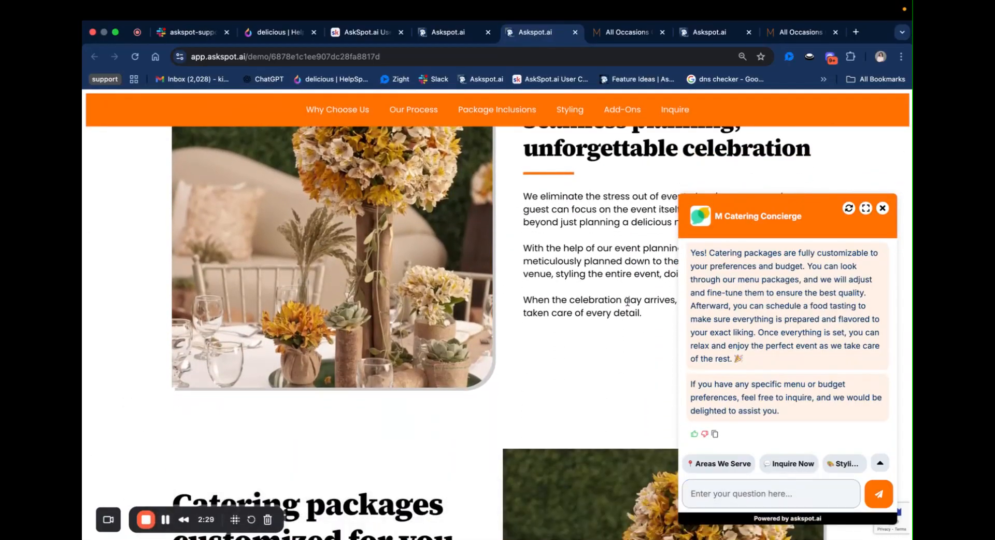
{"action": "scroll", "coordinate": [612, 248], "scroll_direction": "up", "scroll_amount": 10}
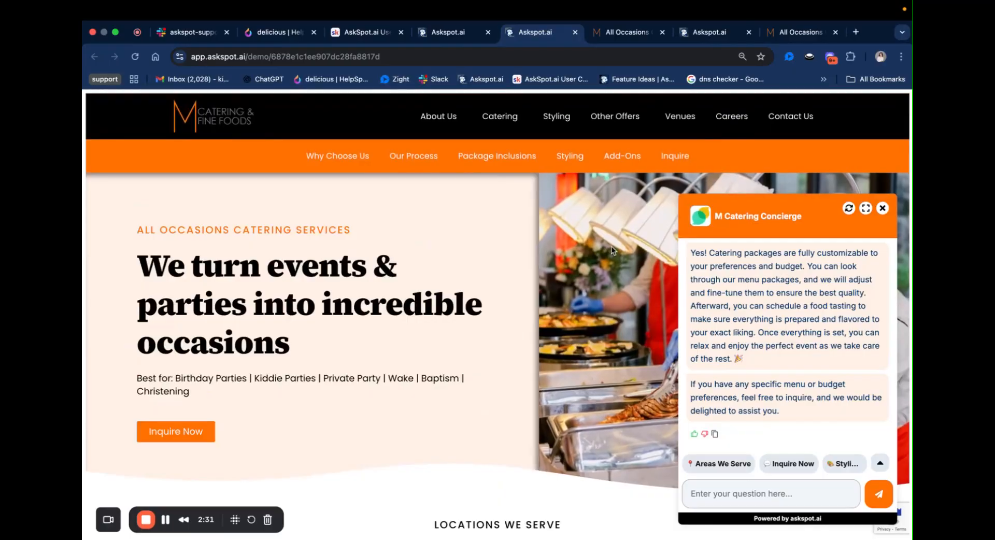